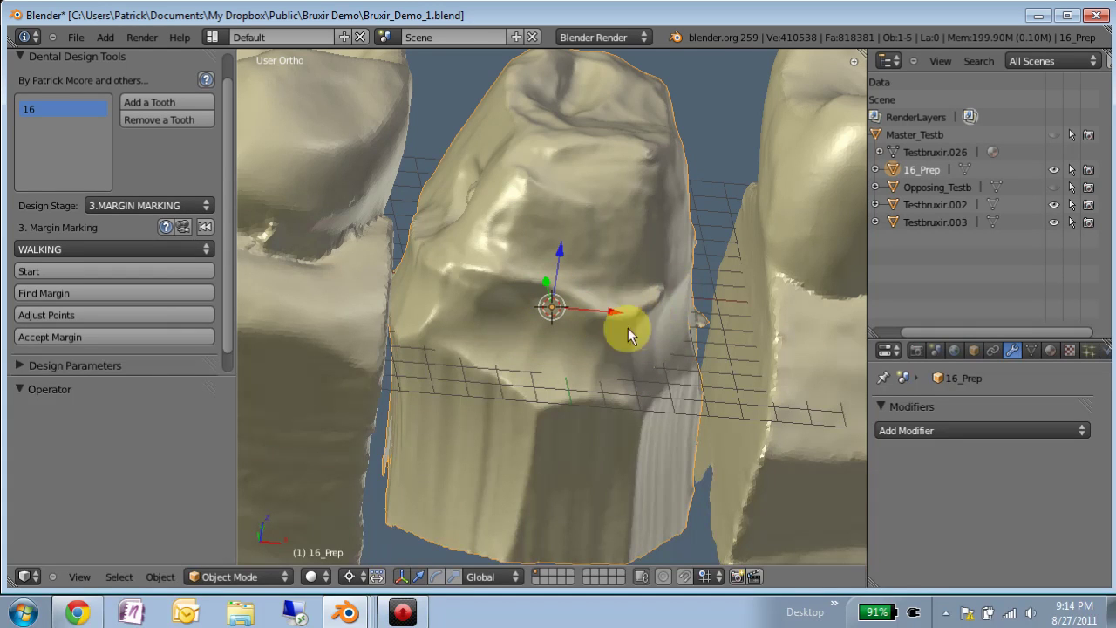
Examine the margin edge of the prepared tooth 16 up close and from several angles.
{"action": "scroll", "coordinate": [545, 296], "scroll_direction": "up", "scroll_amount": 5}
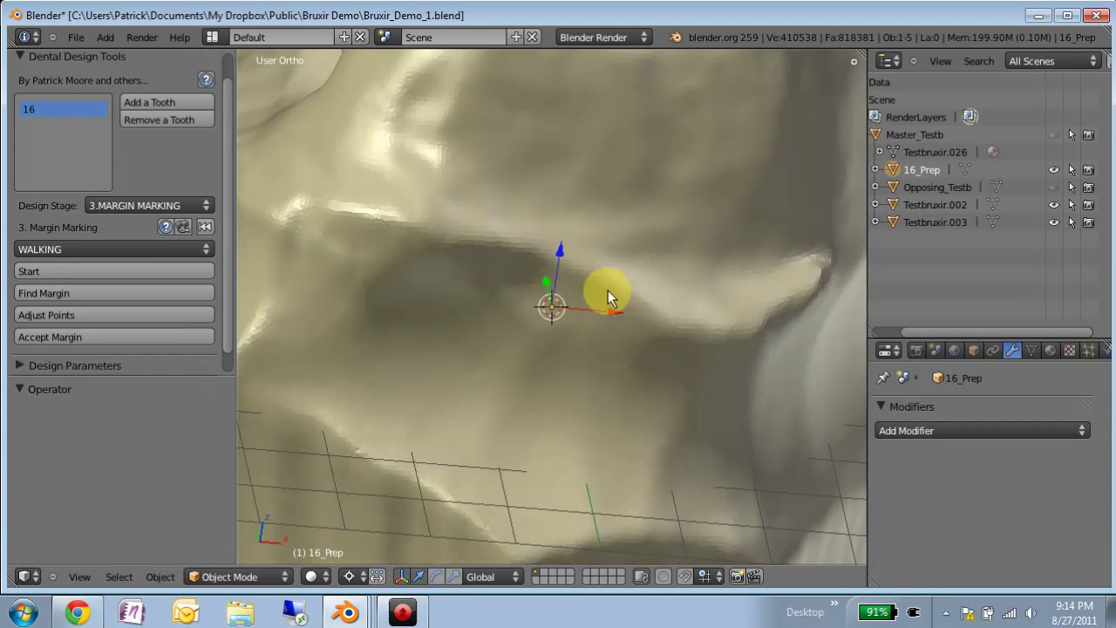
{"action": "scroll", "coordinate": [673, 332], "scroll_direction": "down", "scroll_amount": 5}
{"action": "scroll", "coordinate": [673, 332], "scroll_direction": "down", "scroll_amount": 1}
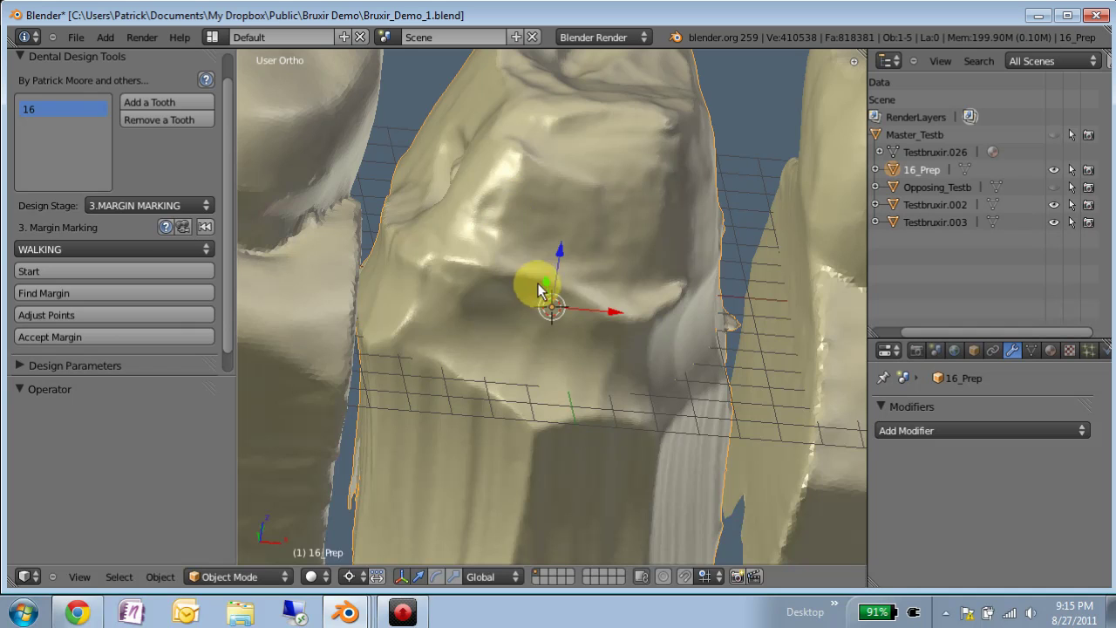
{"action": "middle_click_drag", "start_coordinate": [522, 250], "coordinate": [590, 244]}
{"action": "scroll", "coordinate": [610, 306], "scroll_direction": "up", "scroll_amount": 5}
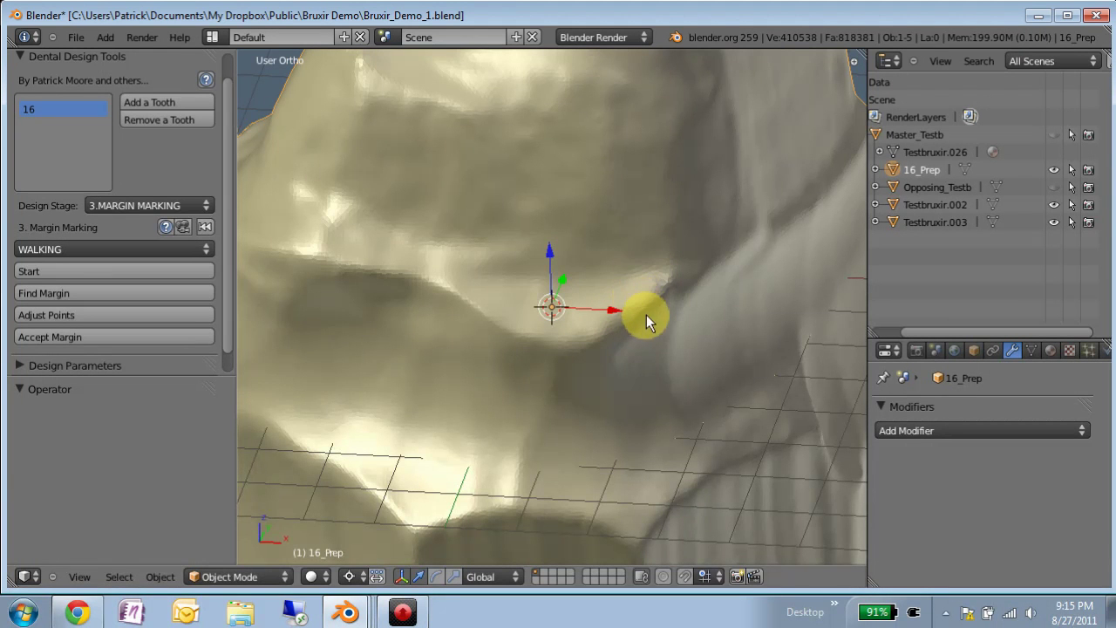
{"action": "scroll", "coordinate": [634, 302], "scroll_direction": "down", "scroll_amount": 3}
{"action": "scroll", "coordinate": [426, 318], "scroll_direction": "down", "scroll_amount": 1}
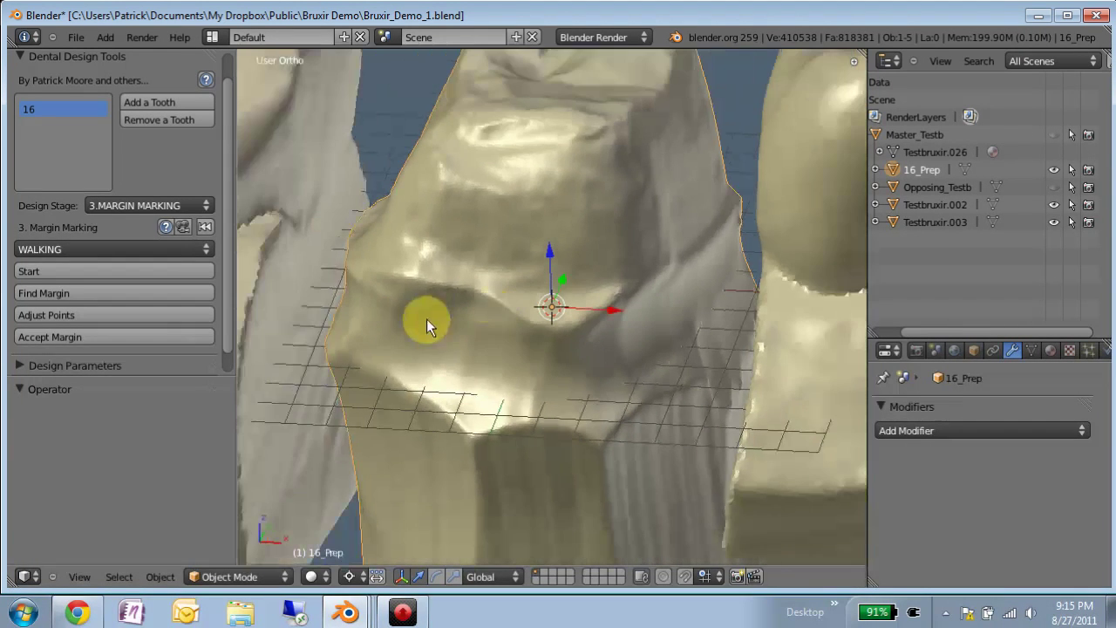
{"action": "middle_click_drag", "start_coordinate": [427, 318], "coordinate": [471, 335]}
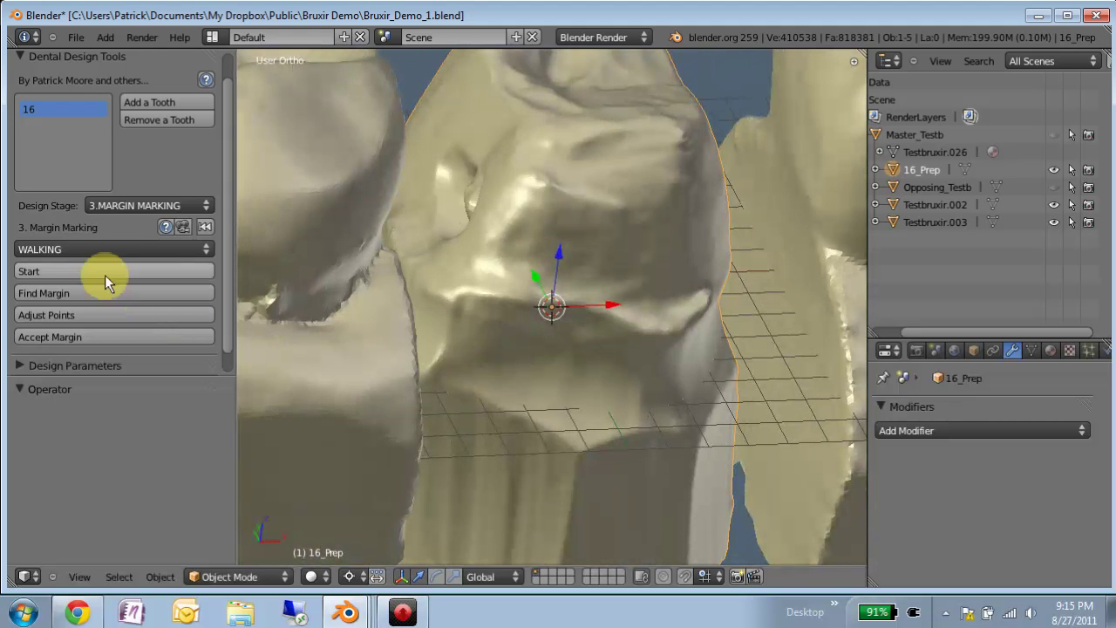
Start the walking margin marking for tooth 16 and draw a short vertical freehand stroke across the margin edge in the right side view.
{"action": "left_click", "coordinate": [78, 269]}
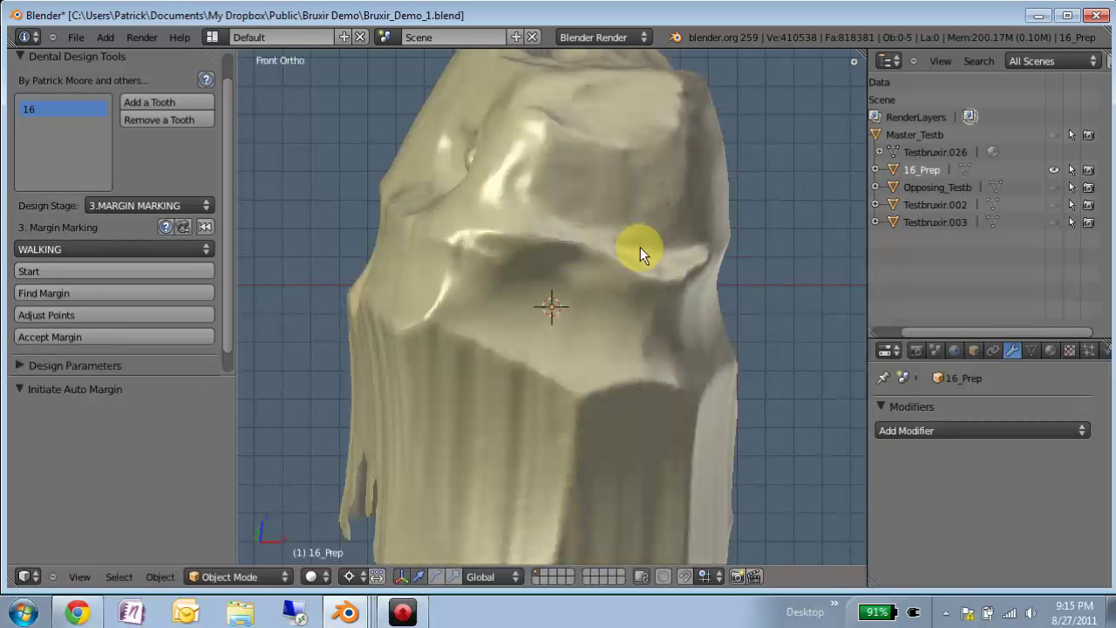
{"action": "scroll", "coordinate": [628, 254], "scroll_direction": "up", "scroll_amount": 3}
{"action": "middle_click_drag", "start_coordinate": [679, 259], "coordinate": [769, 232]}
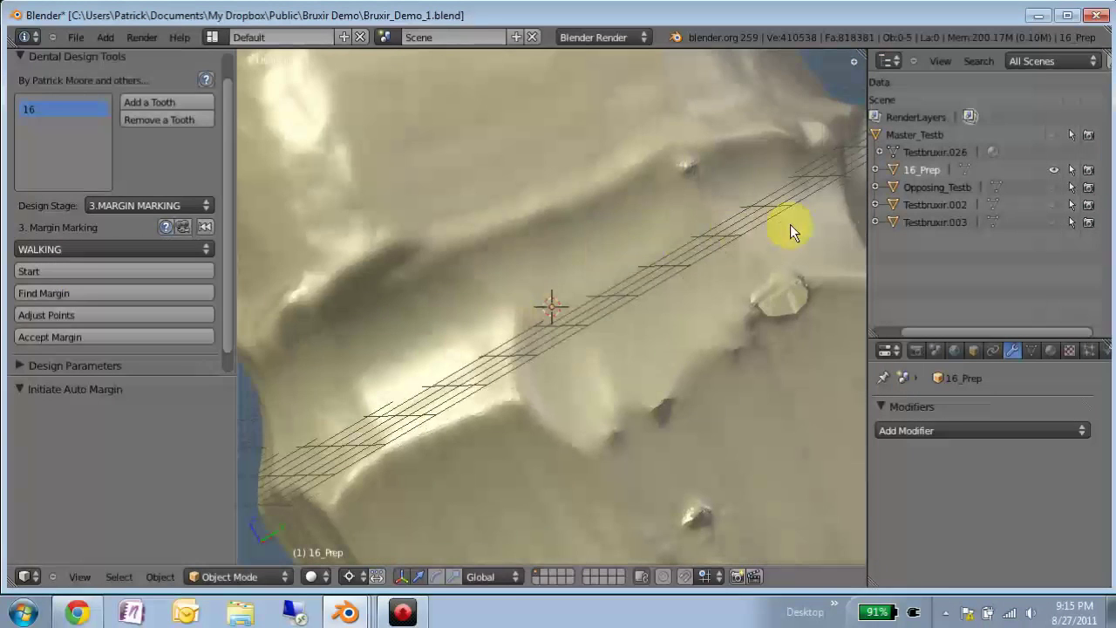
{"action": "middle_click_drag", "start_coordinate": [613, 230], "coordinate": [507, 319]}
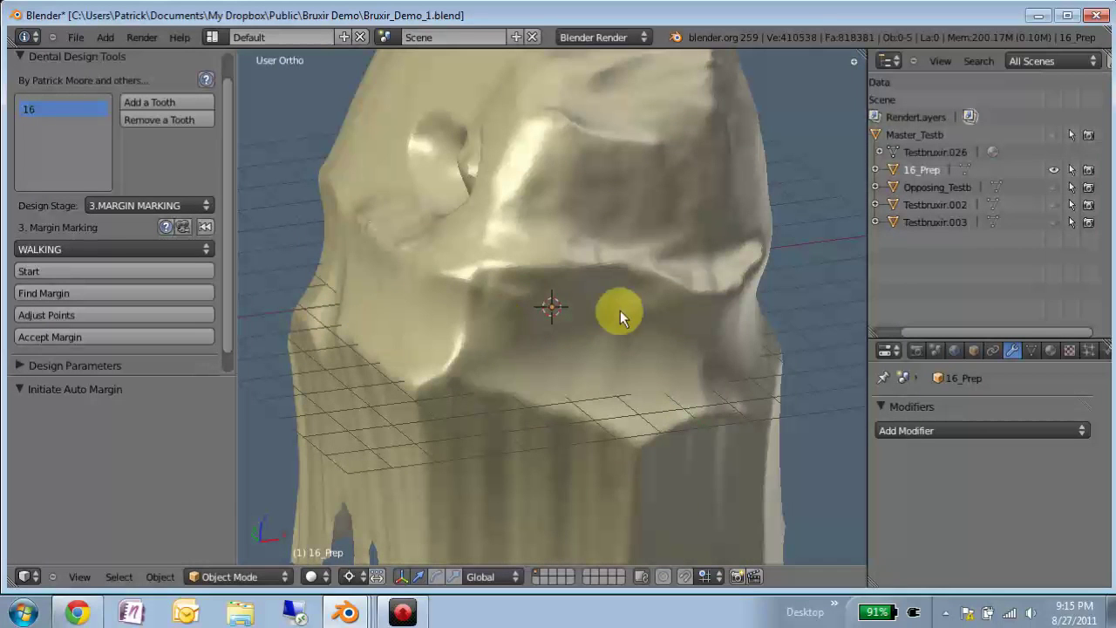
{"action": "middle_click_drag", "start_coordinate": [562, 343], "coordinate": [680, 331]}
{"action": "middle_click_drag", "start_coordinate": [443, 302], "coordinate": [512, 231]}
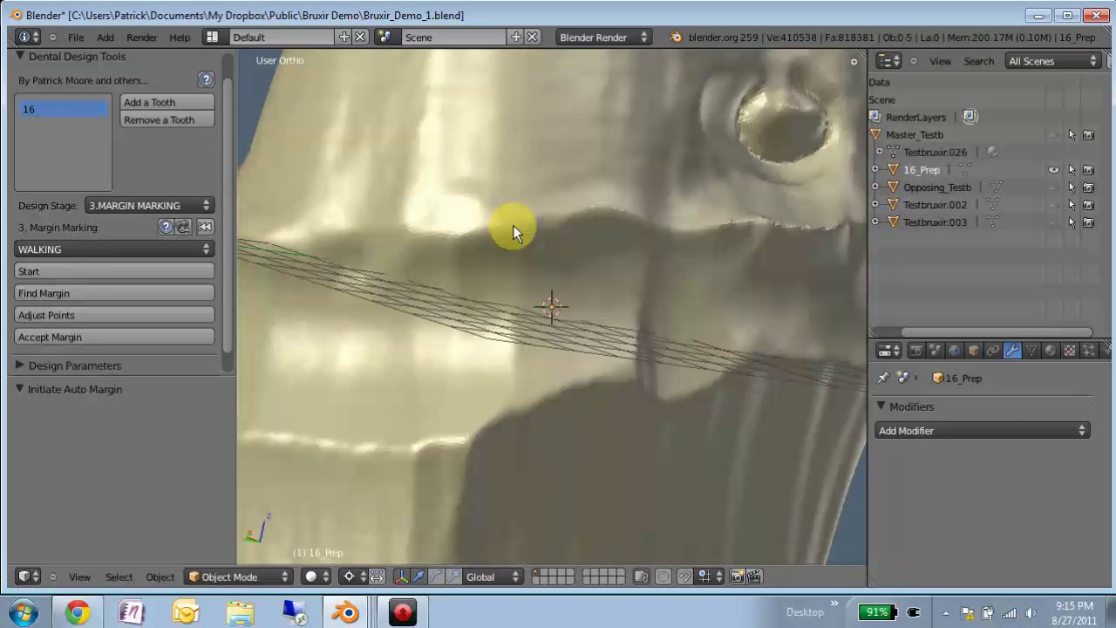
{"action": "key", "text": "KP_1"}
{"action": "key", "text": "ctrl+KP_1"}
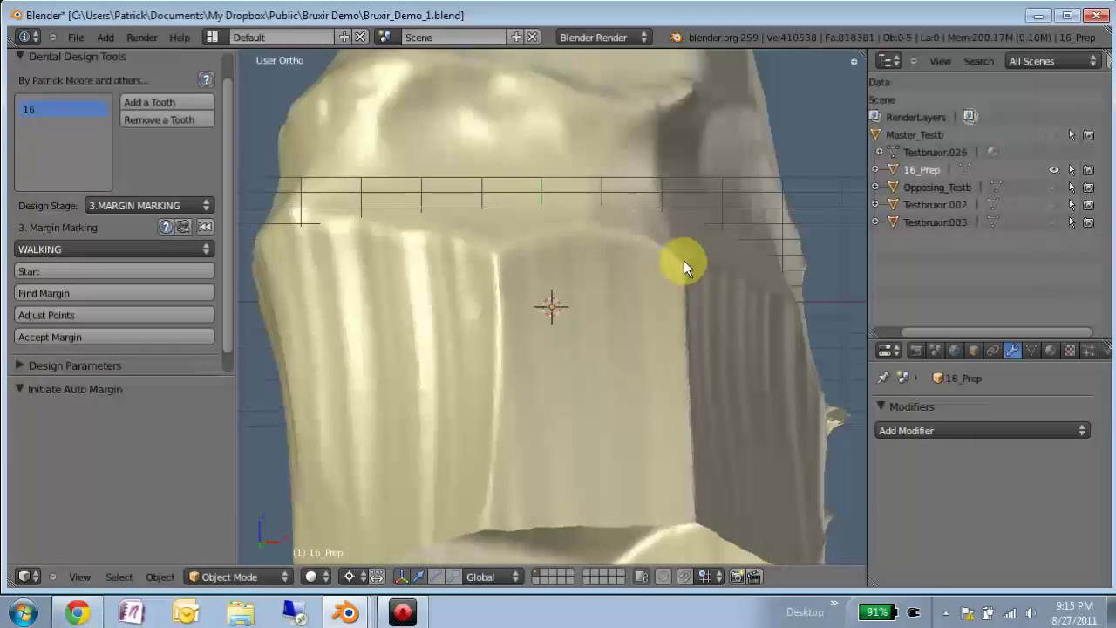
{"action": "key", "text": "KP_3"}
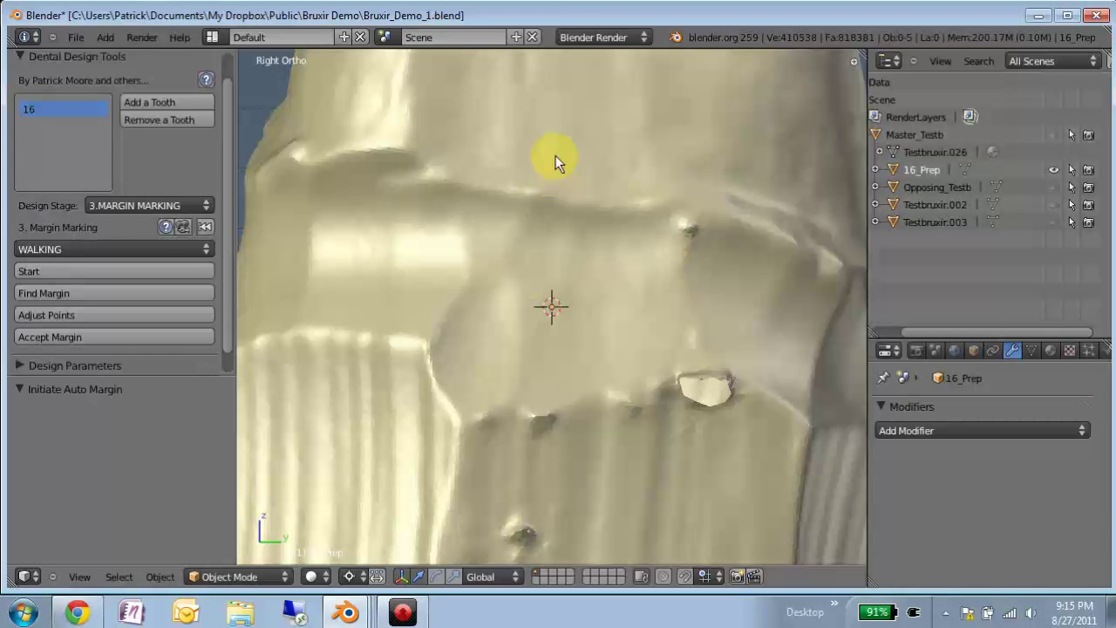
{"action": "left_click_drag", "start_coordinate": [562, 203], "coordinate": [563, 263]}
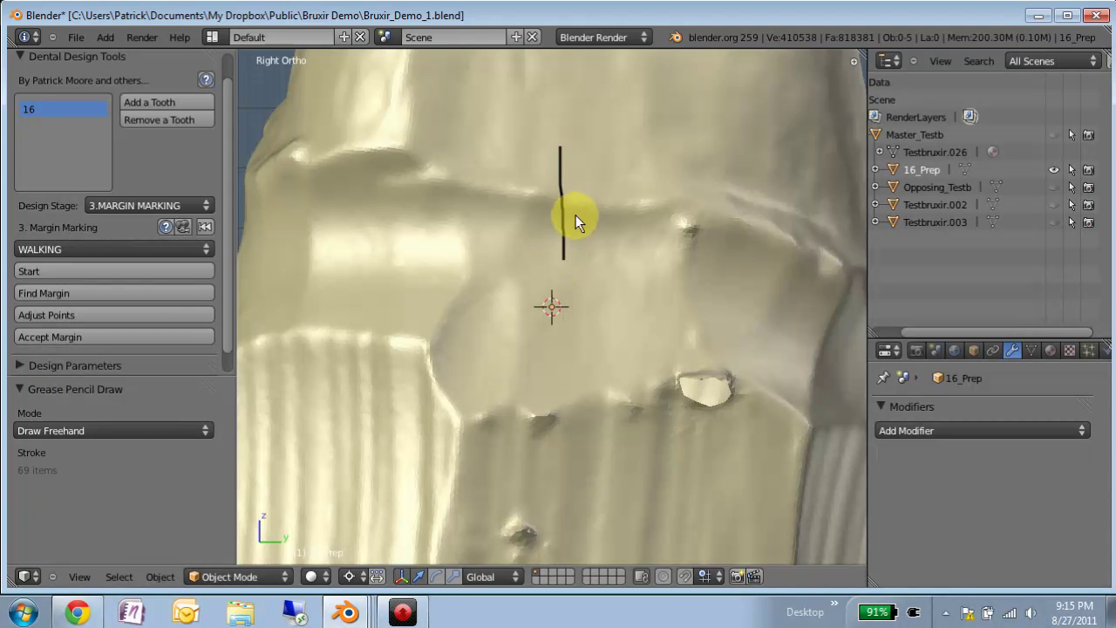
Run Find Margin to trace the margin around the prep from the drawn stroke.
{"action": "scroll", "coordinate": [571, 217], "scroll_direction": "up", "scroll_amount": 1}
{"action": "scroll", "coordinate": [571, 217], "scroll_direction": "up", "scroll_amount": 1}
{"action": "scroll", "coordinate": [571, 217], "scroll_direction": "down", "scroll_amount": 1}
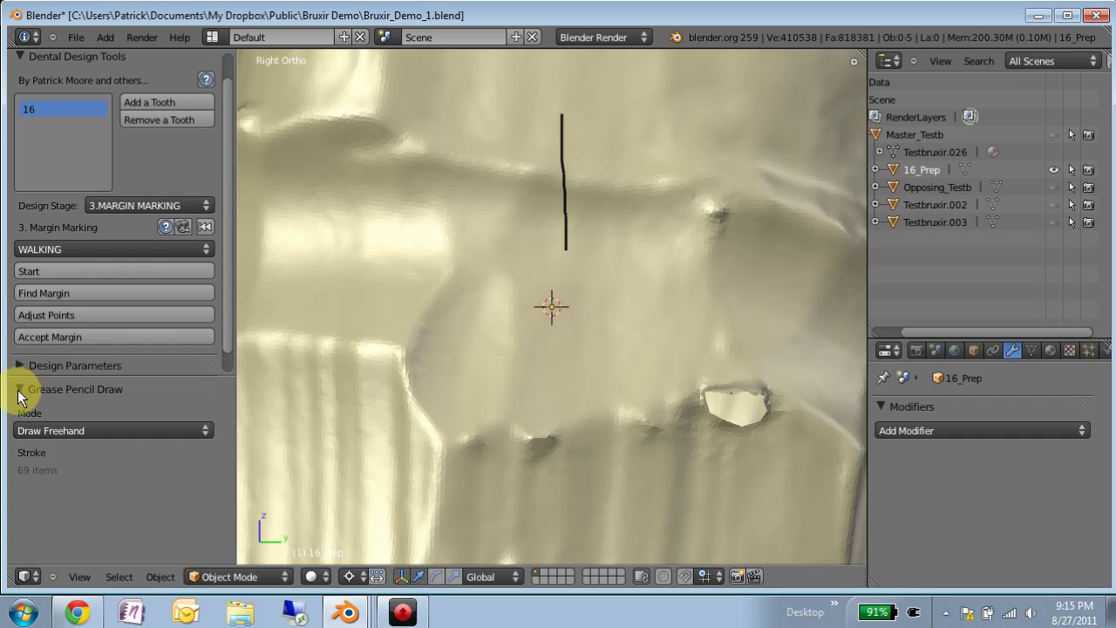
{"action": "left_click", "coordinate": [37, 293]}
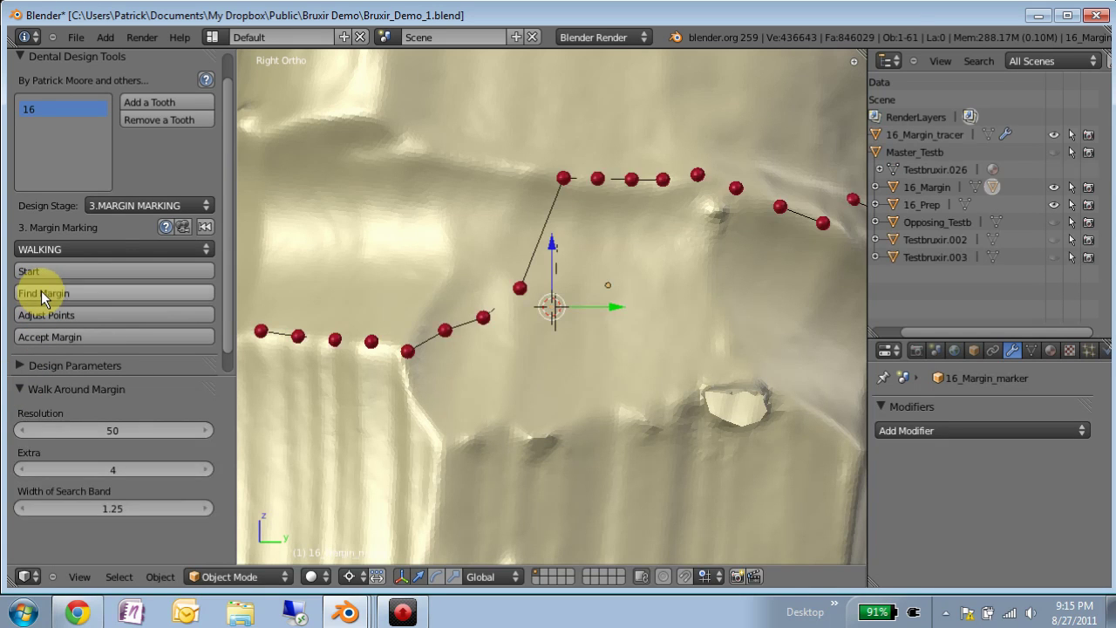
Examine how the generated margin points follow the edge around the prep, including where the trace begins and ends.
{"action": "scroll", "coordinate": [615, 269], "scroll_direction": "down", "scroll_amount": 3}
{"action": "middle_click_drag", "start_coordinate": [637, 249], "coordinate": [532, 249]}
{"action": "middle_click_drag", "start_coordinate": [672, 258], "coordinate": [697, 277]}
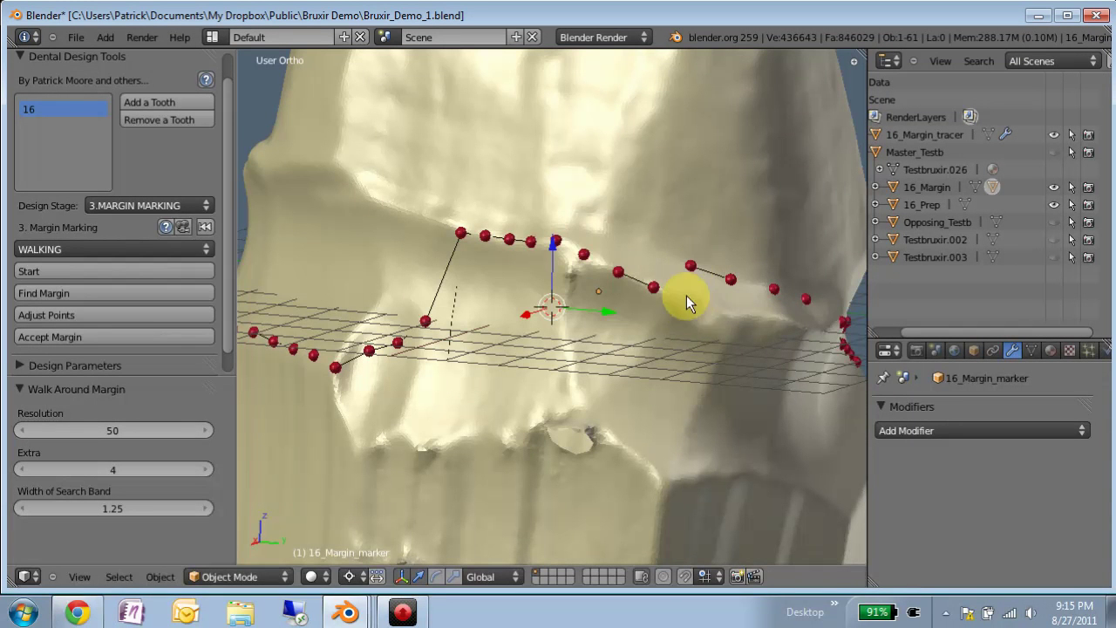
{"action": "middle_click_drag", "start_coordinate": [700, 313], "coordinate": [650, 431]}
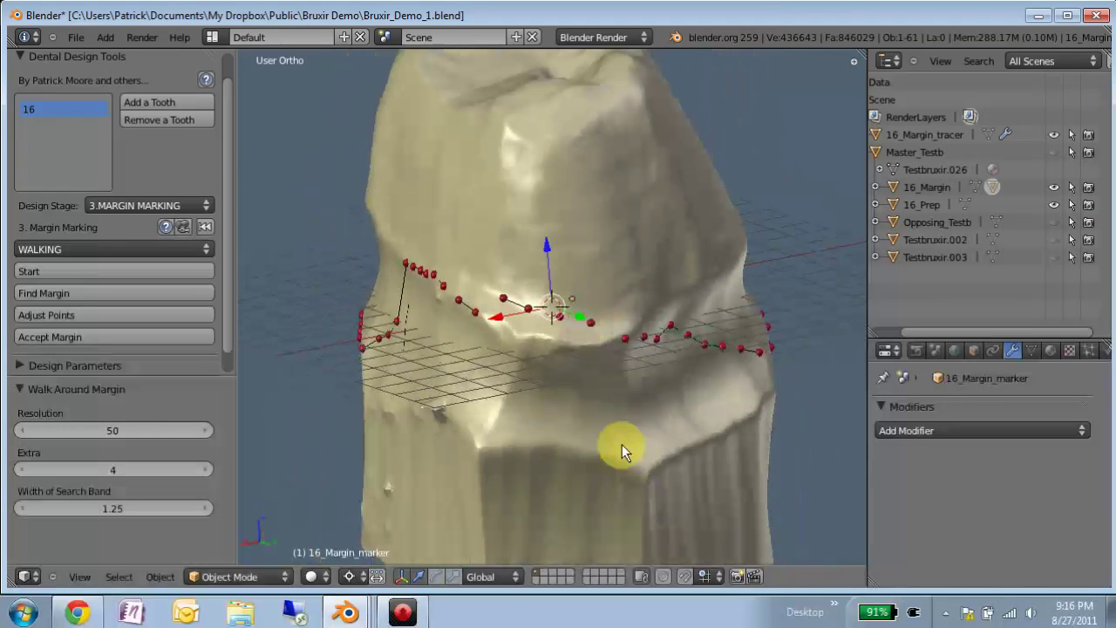
{"action": "middle_click_drag", "start_coordinate": [552, 454], "coordinate": [611, 431]}
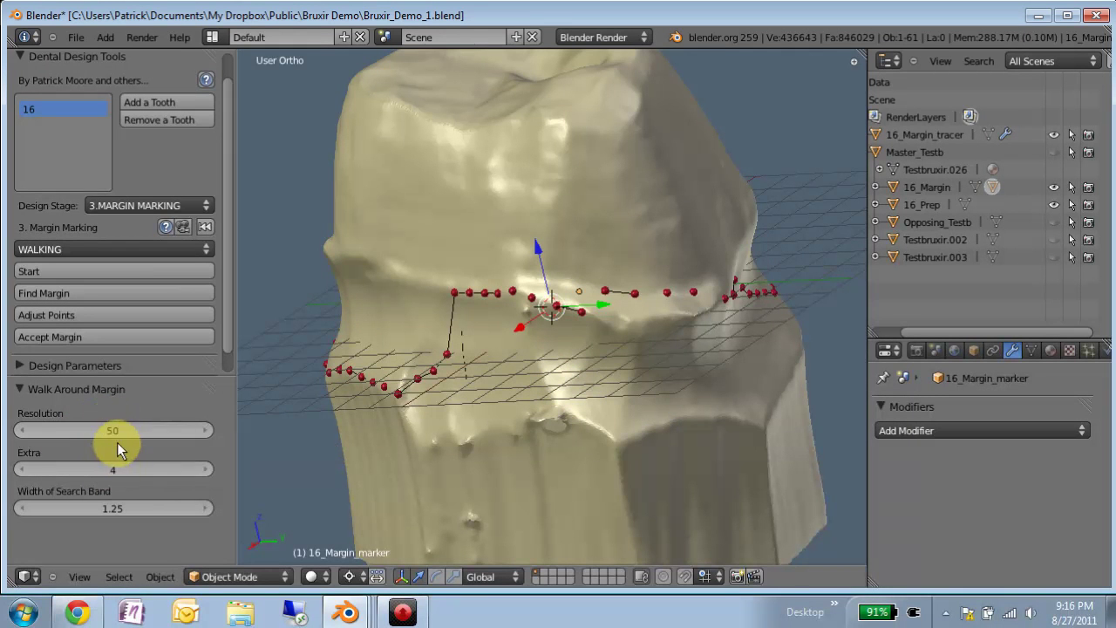
{"action": "scroll", "coordinate": [478, 355], "scroll_direction": "up", "scroll_amount": 3}
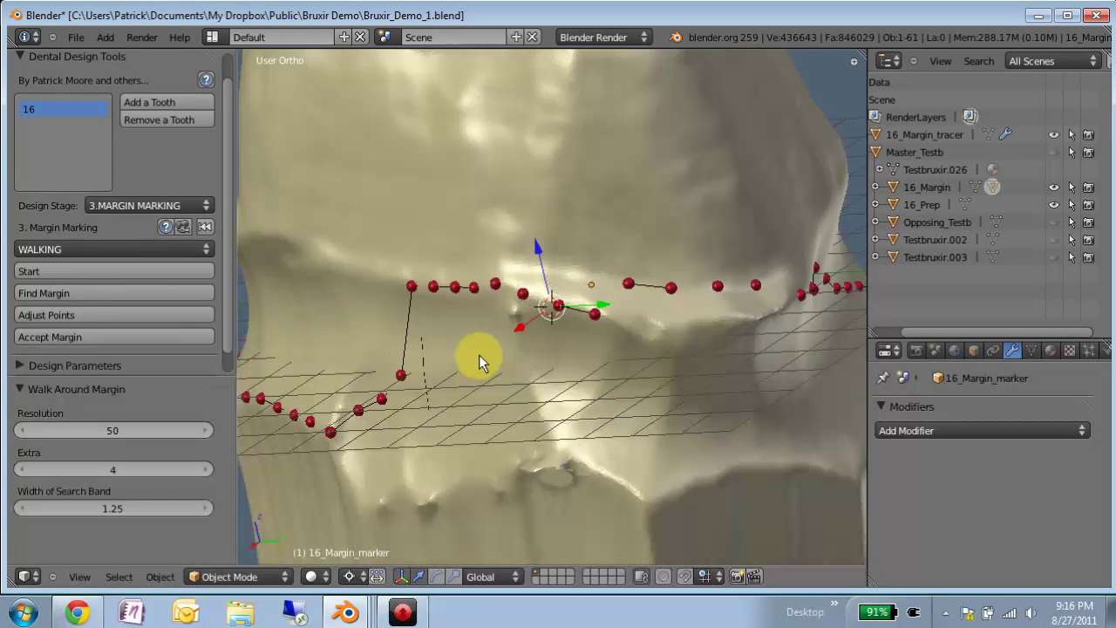
{"action": "middle_click_drag", "start_coordinate": [465, 375], "coordinate": [473, 342]}
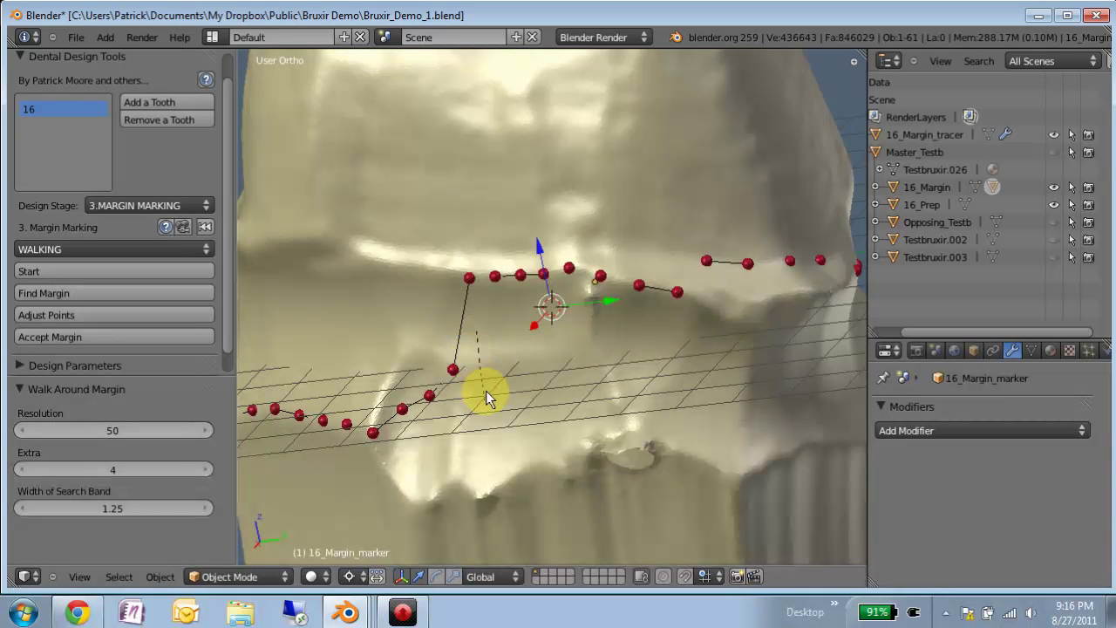
{"action": "middle_click_drag", "start_coordinate": [488, 351], "coordinate": [492, 356]}
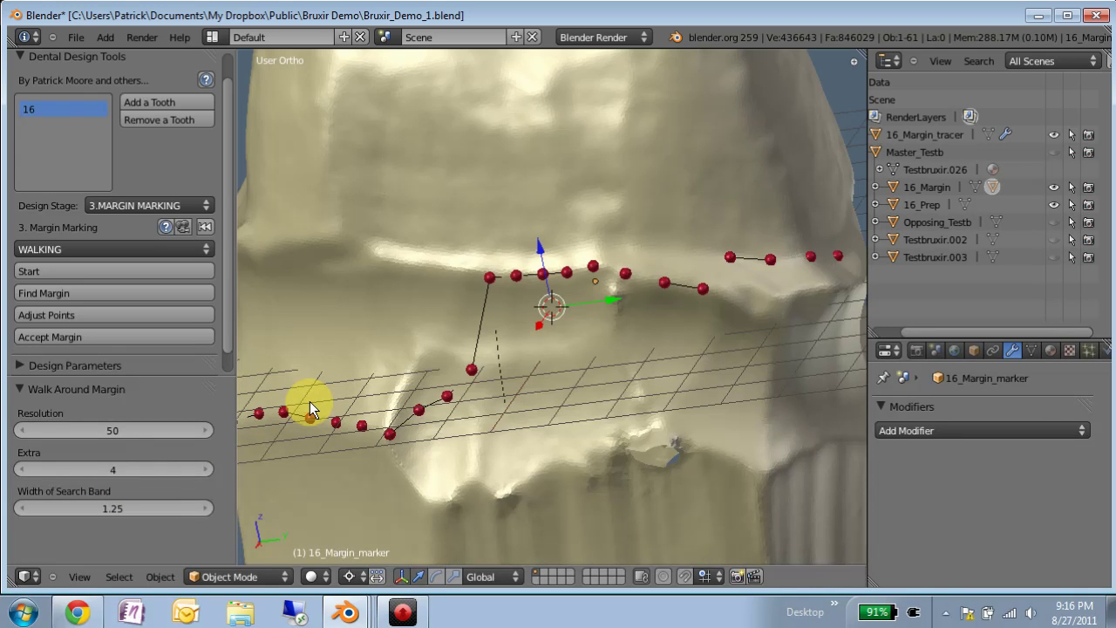
Set the margin walk's resolution to 100 and its width of search band to 1.1.
{"action": "left_click", "coordinate": [102, 431]}
{"action": "type", "text": "100"}
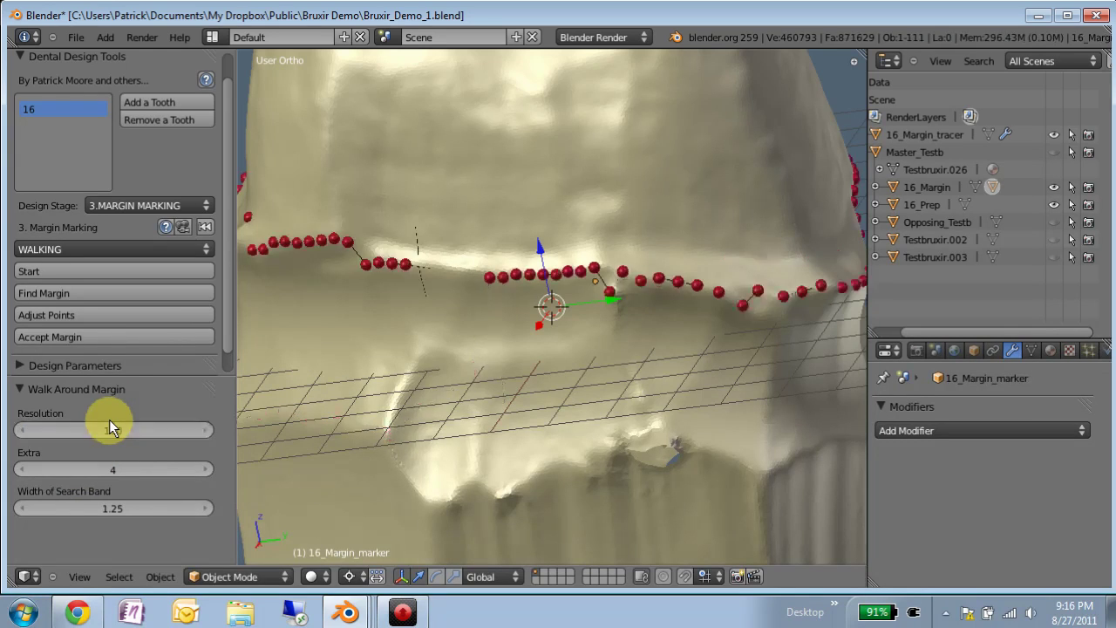
{"action": "key", "text": "Return"}
{"action": "scroll", "coordinate": [418, 318], "scroll_direction": "down", "scroll_amount": 2}
{"action": "middle_click_drag", "start_coordinate": [433, 331], "coordinate": [723, 377]}
{"action": "left_click", "coordinate": [104, 504]}
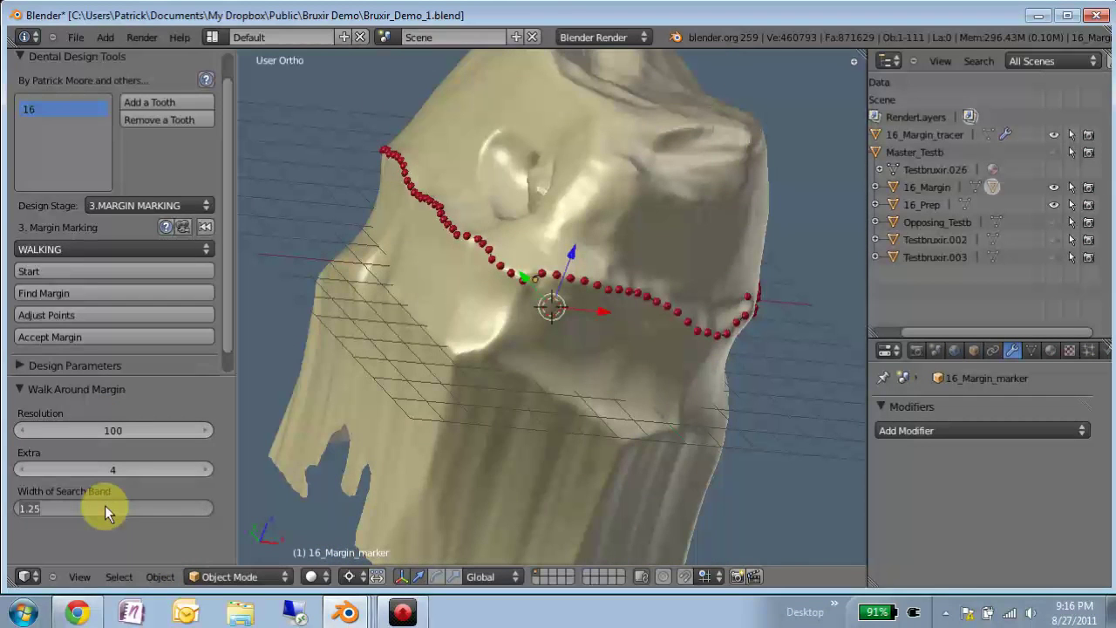
{"action": "type", "text": "1.1"}
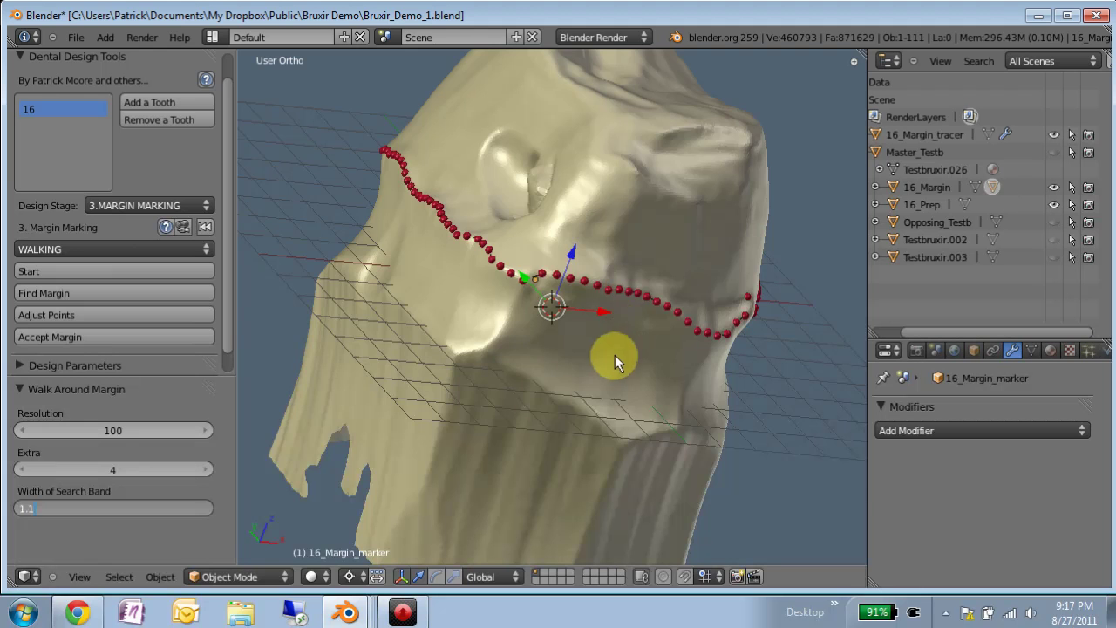
{"action": "key", "text": "Return"}
Check the recalculated margin points around the prep from above and the side, and up close at the gap in the trace.
{"action": "middle_click_drag", "start_coordinate": [576, 366], "coordinate": [561, 340]}
{"action": "scroll", "coordinate": [590, 356], "scroll_direction": "up", "scroll_amount": 4}
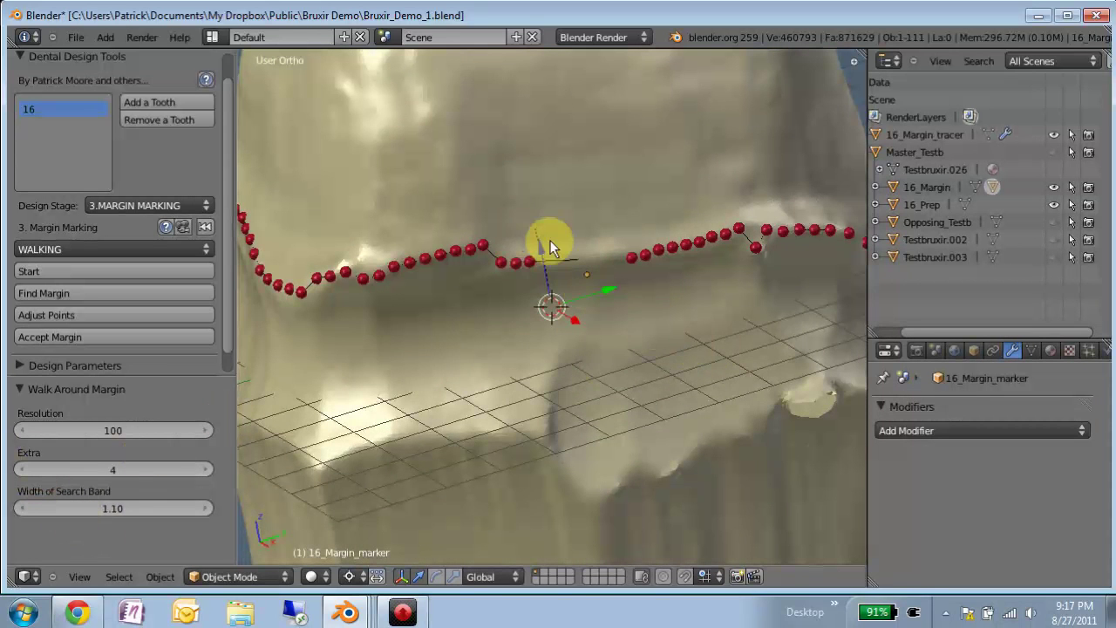
{"action": "key", "text": "KP_7"}
{"action": "scroll", "coordinate": [630, 234], "scroll_direction": "down", "scroll_amount": 2}
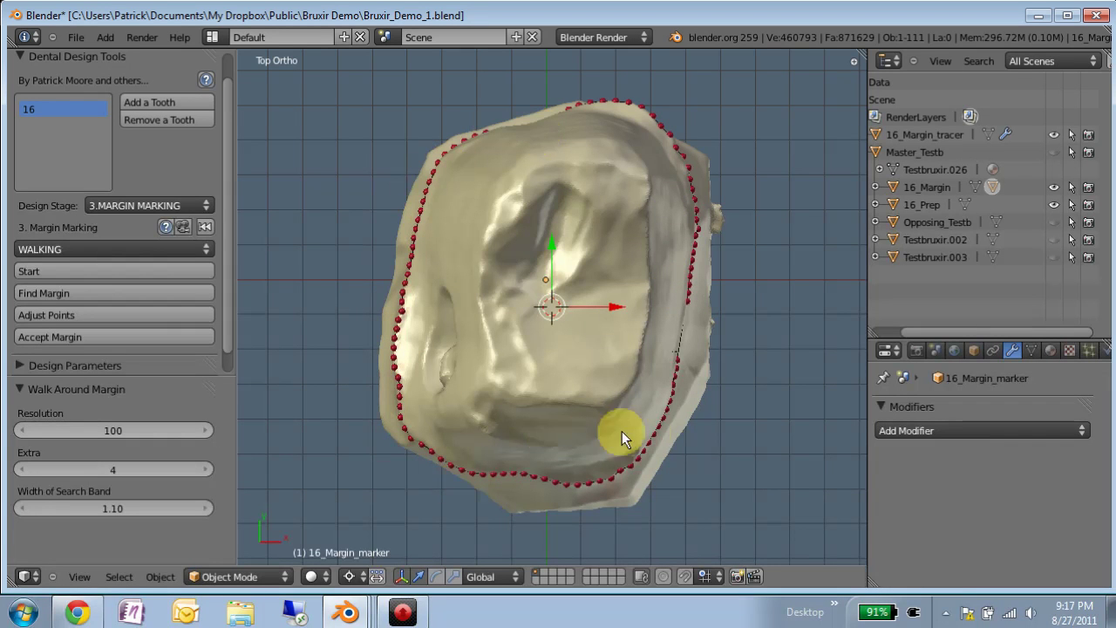
{"action": "middle_click_drag", "start_coordinate": [575, 428], "coordinate": [504, 350]}
{"action": "scroll", "coordinate": [554, 313], "scroll_direction": "up", "scroll_amount": 6}
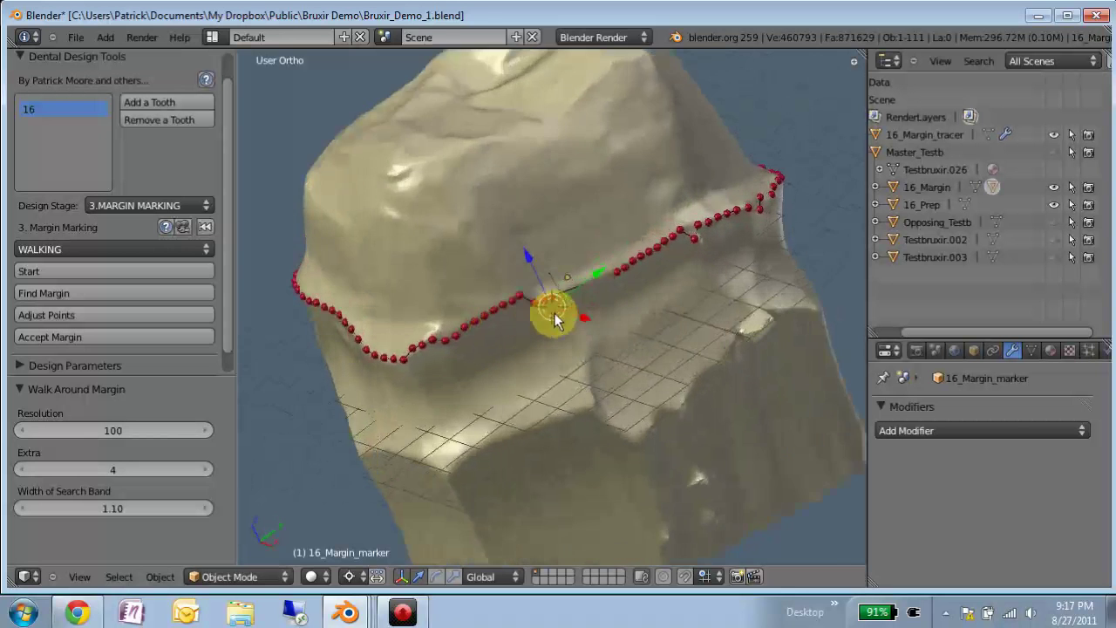
{"action": "middle_click_drag", "start_coordinate": [795, 312], "coordinate": [787, 369]}
{"action": "middle_click_drag", "start_coordinate": [343, 413], "coordinate": [555, 430]}
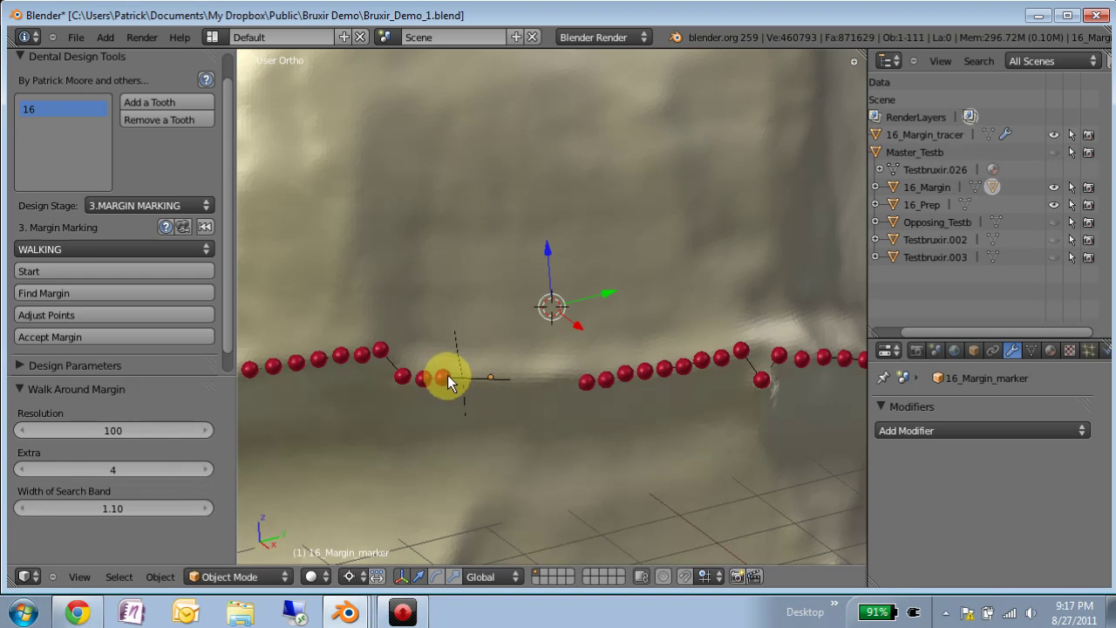
Set the margin walk's Extra value to 7.
{"action": "key", "text": "Delete"}
{"action": "left_click", "coordinate": [125, 470]}
{"action": "type", "text": "7"}
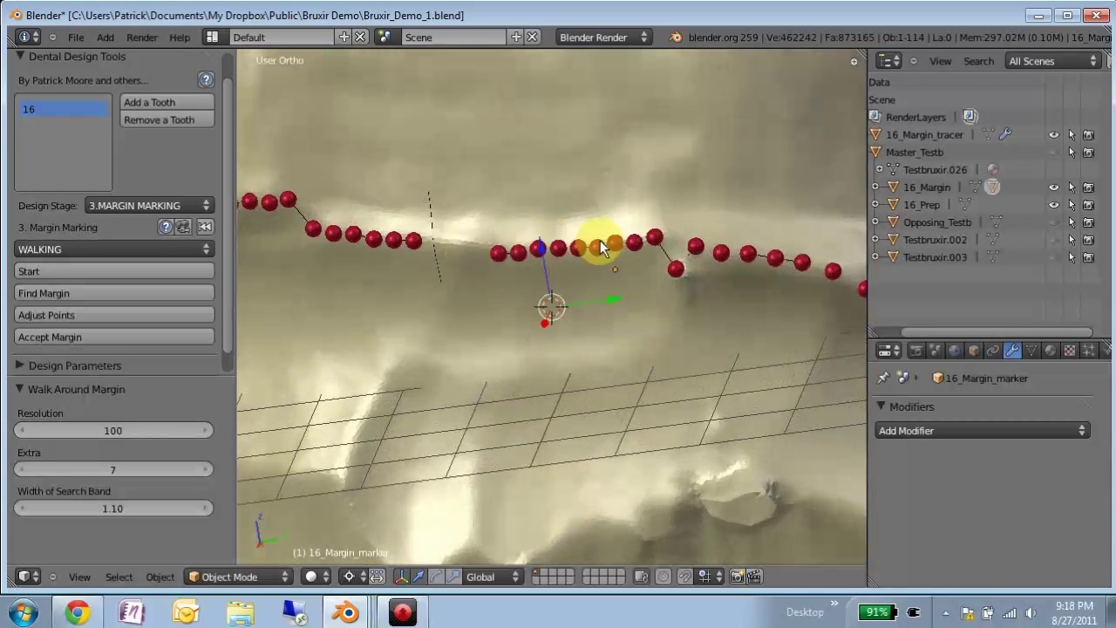
Check the margin points on the other sides of the prep and start adjusting the points of the margin line.
{"action": "right_click", "coordinate": [679, 270]}
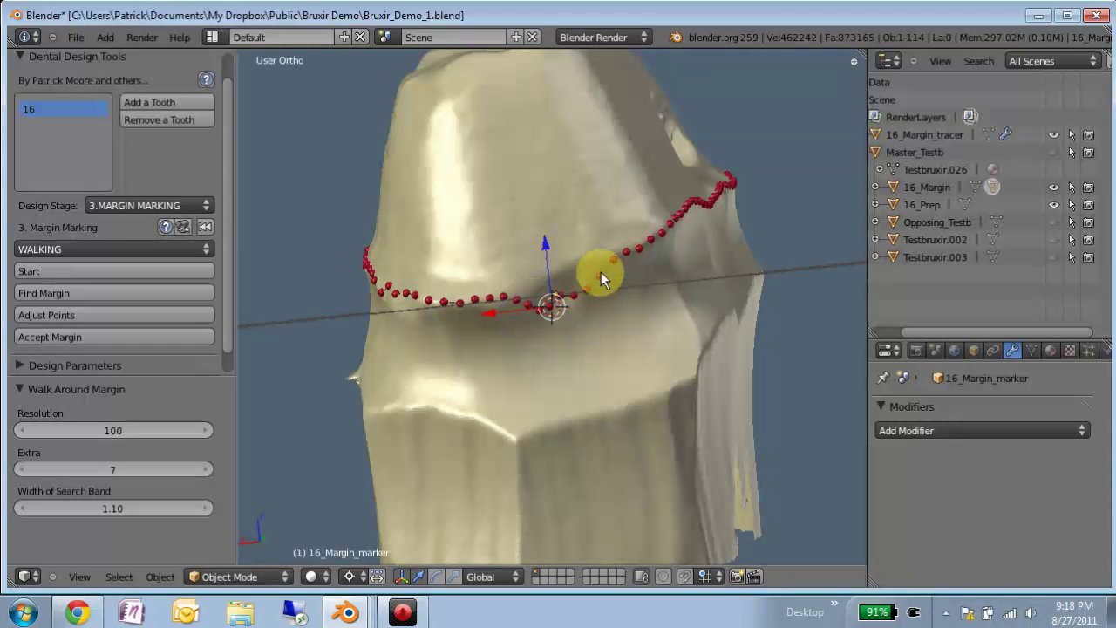
{"action": "middle_click_drag", "start_coordinate": [752, 271], "coordinate": [685, 324]}
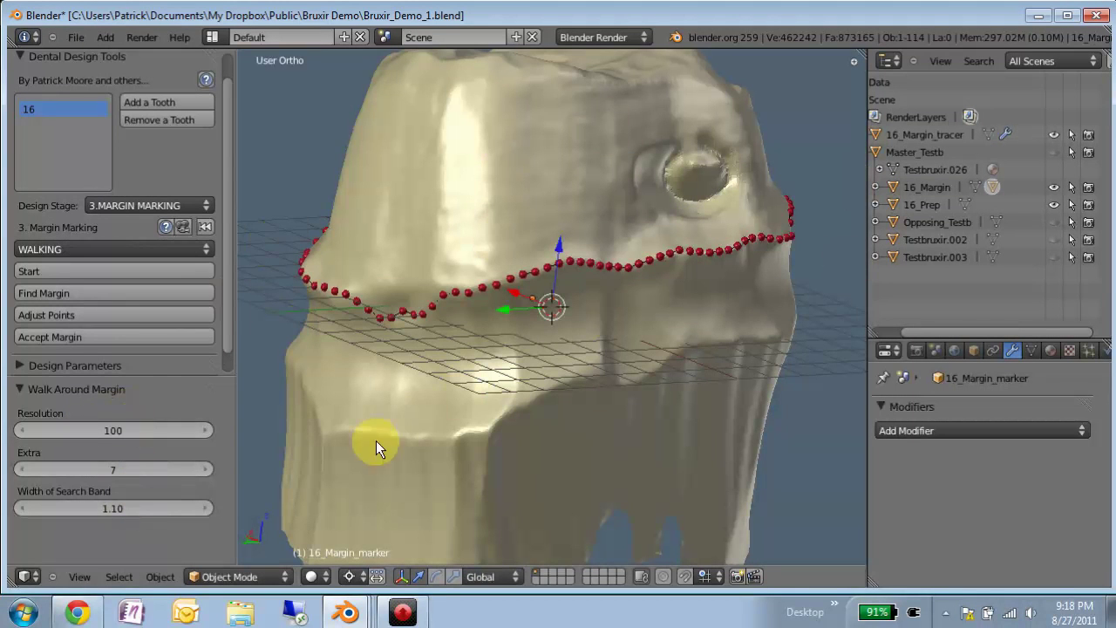
{"action": "left_click", "coordinate": [83, 314]}
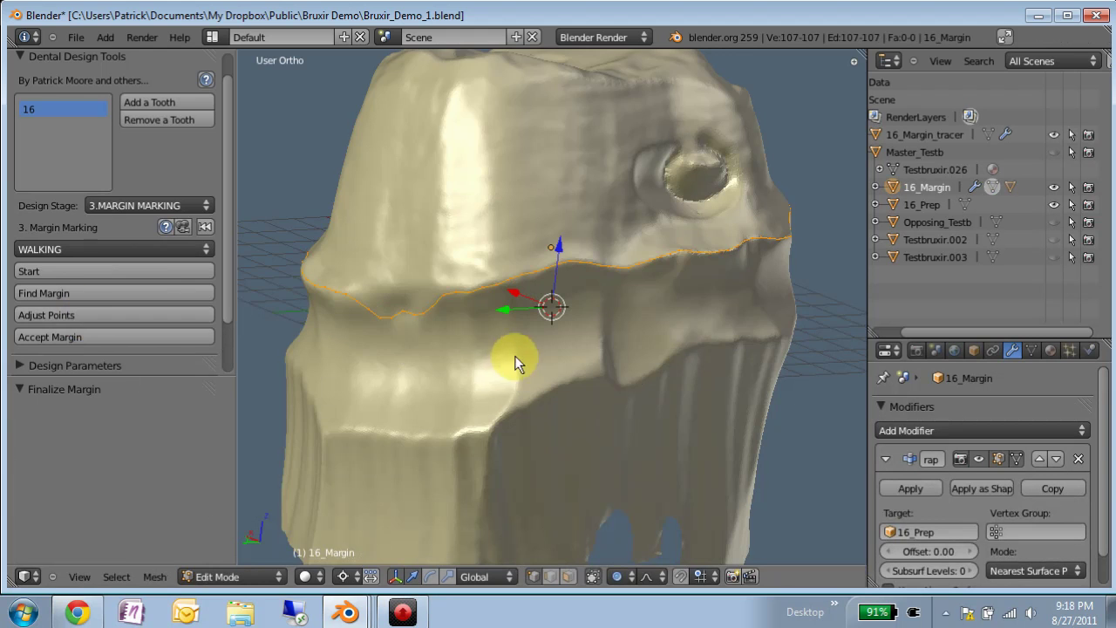
Turn on snapping for the margin line and set the snap element to Face.
{"action": "middle_click_drag", "start_coordinate": [538, 369], "coordinate": [543, 497]}
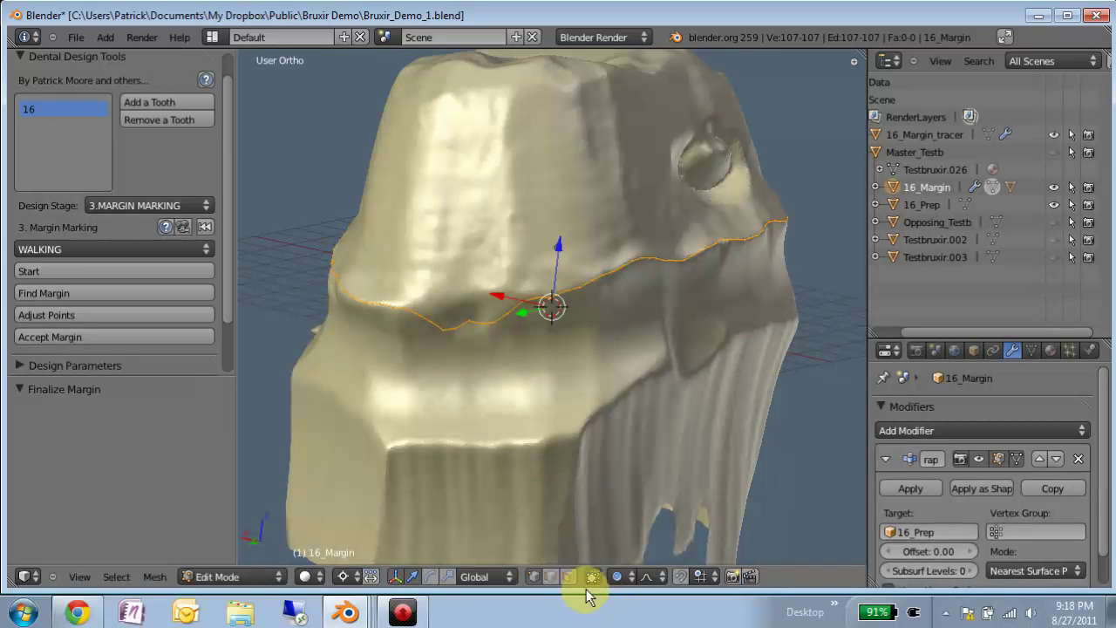
{"action": "left_click", "coordinate": [680, 577]}
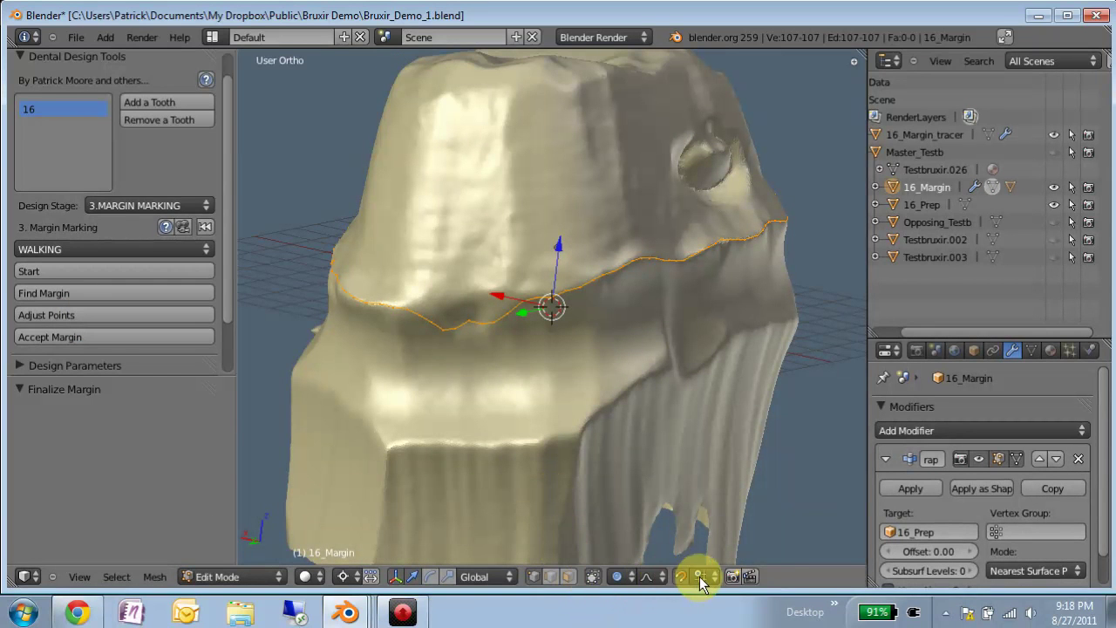
{"action": "left_click", "coordinate": [701, 576]}
{"action": "left_click", "coordinate": [705, 501]}
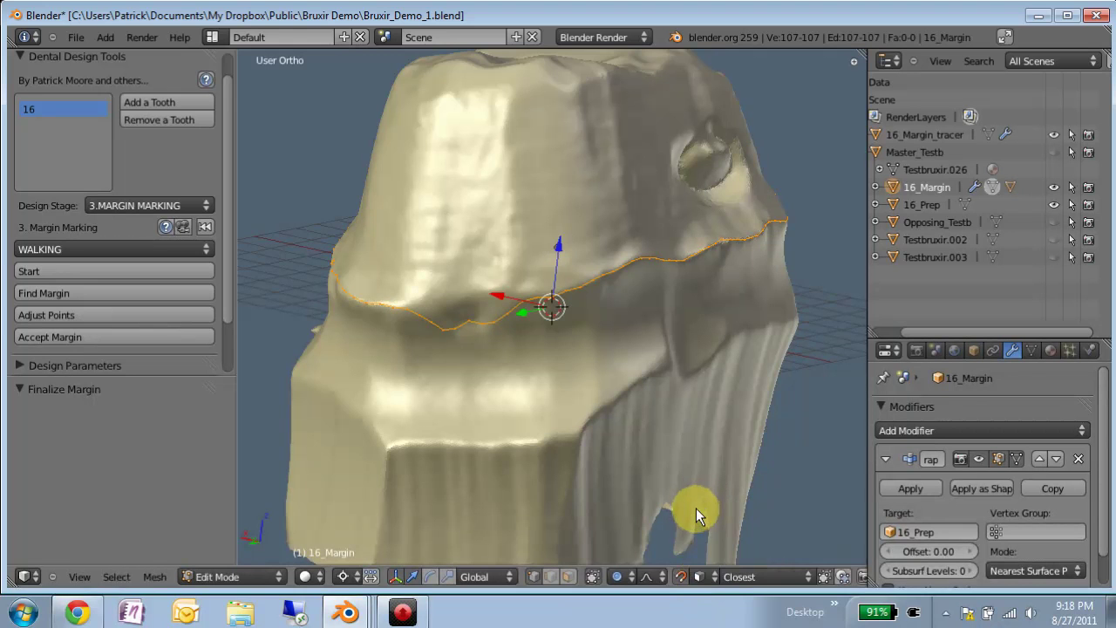
{"action": "scroll", "coordinate": [454, 332], "scroll_direction": "up", "scroll_amount": 3}
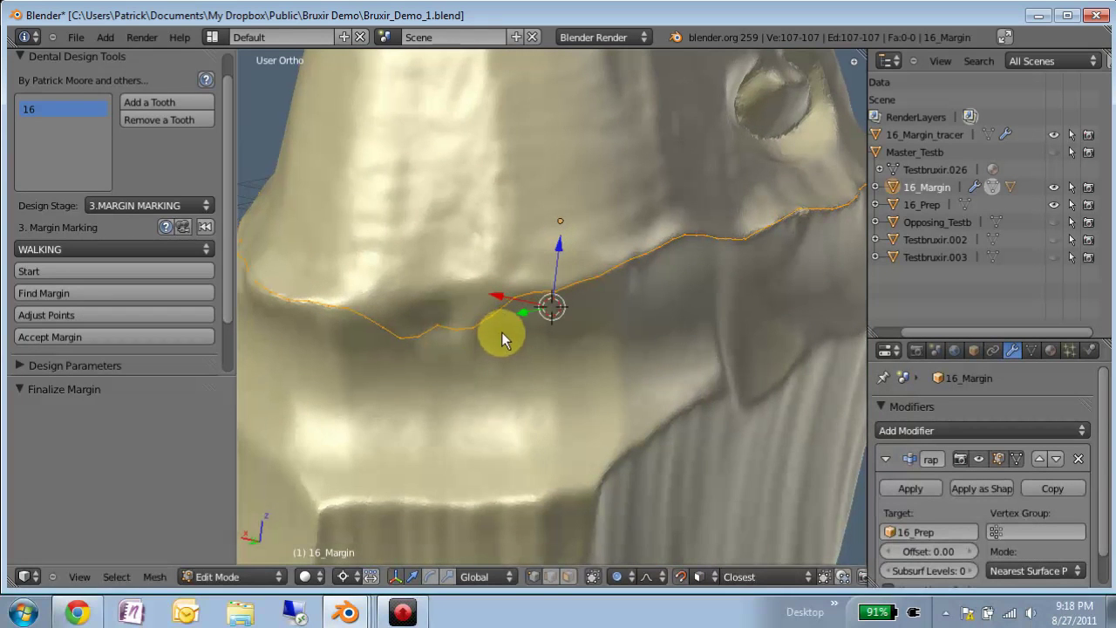
Raise two points of the sagging margin section onto the prep's ridge, about 0.43 and 0.70 in Z, using smooth proportional editing.
{"action": "scroll", "coordinate": [454, 329], "scroll_direction": "up", "scroll_amount": 2}
{"action": "right_click", "coordinate": [411, 324]}
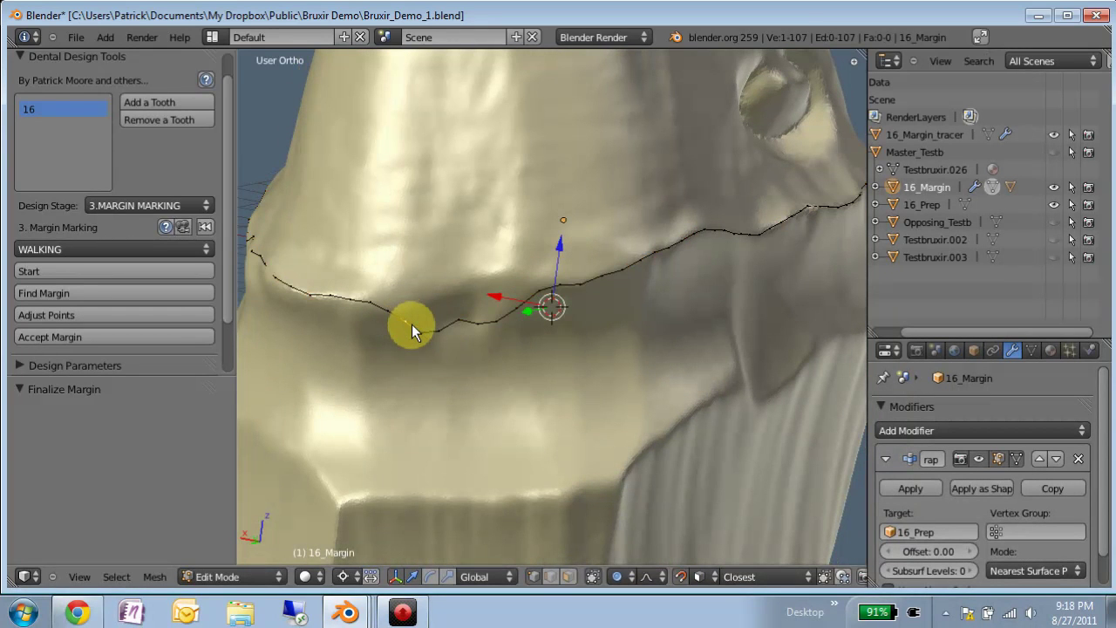
{"action": "key", "text": "g"}
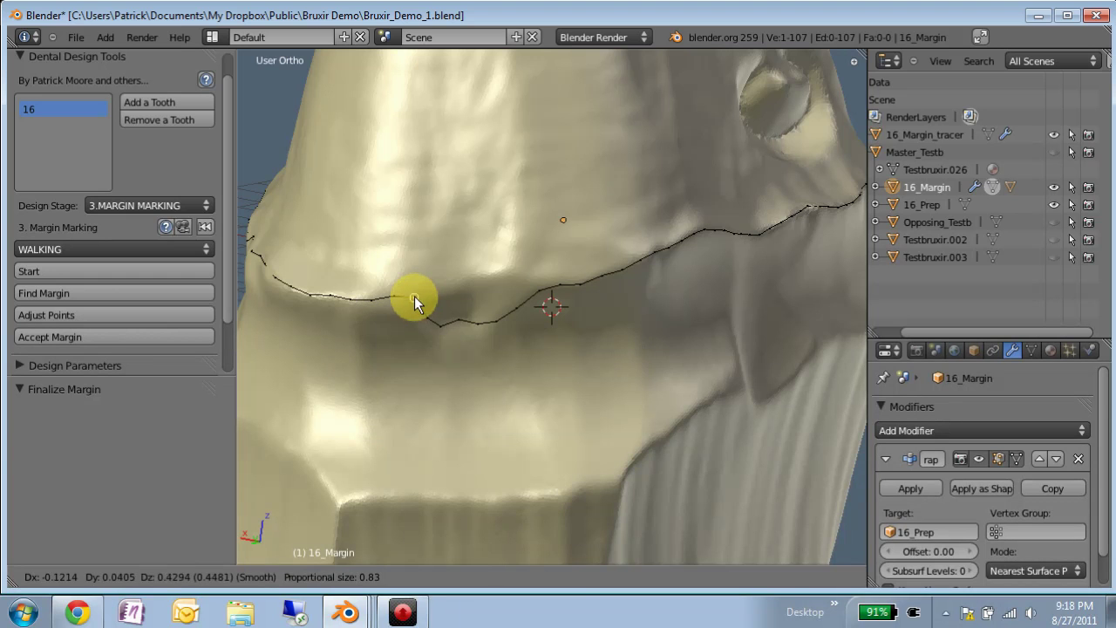
{"action": "left_click", "coordinate": [414, 296]}
{"action": "key", "text": "g"}
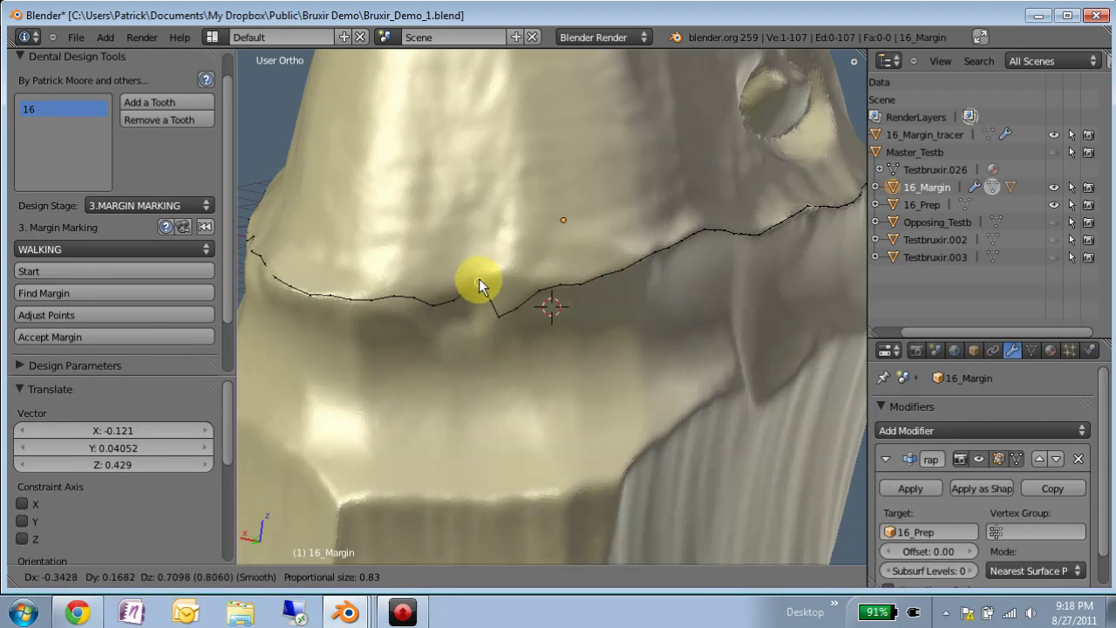
{"action": "left_click", "coordinate": [475, 284]}
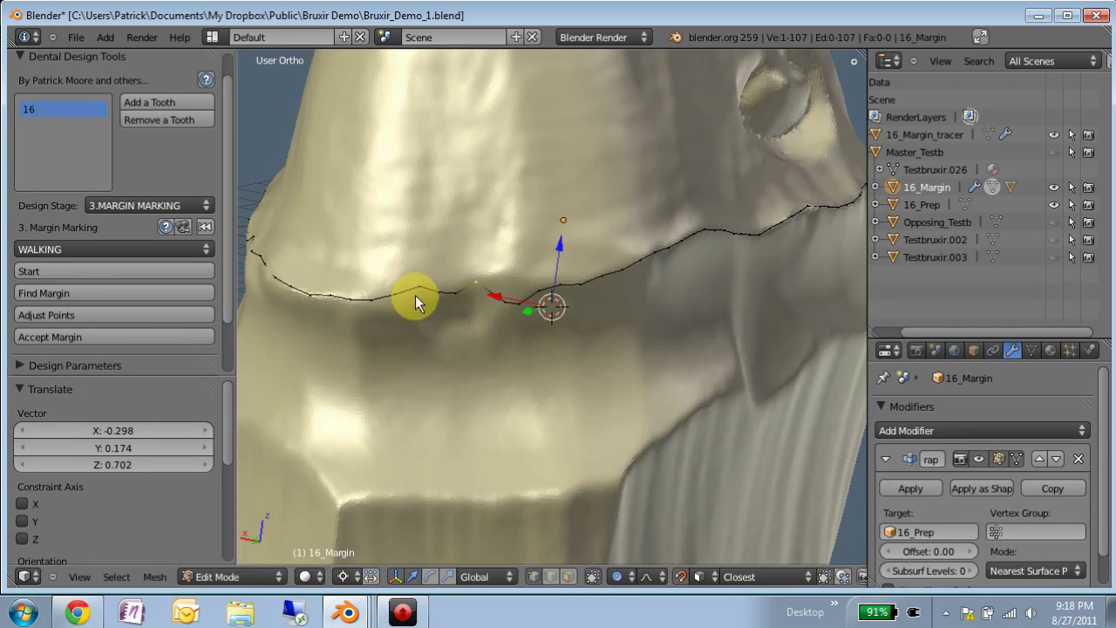
Even out the same margin section by lowering its peak about 0.31, raising the neighbouring dip about 0.4 and nudging the point between them.
{"action": "key", "text": "g"}
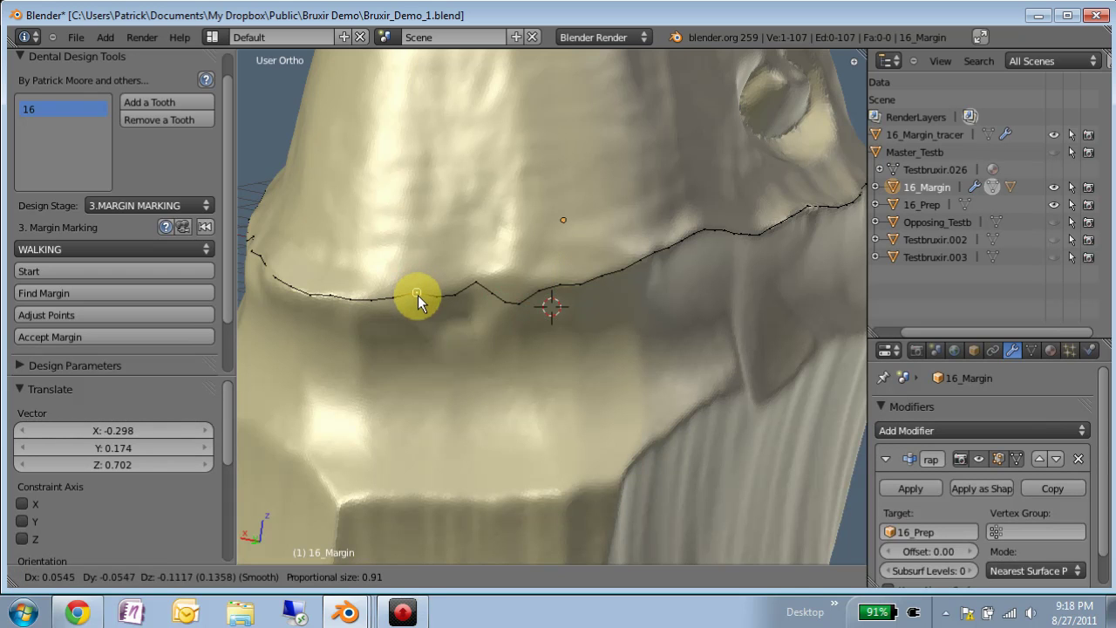
{"action": "left_click", "coordinate": [416, 297]}
{"action": "right_click", "coordinate": [505, 297]}
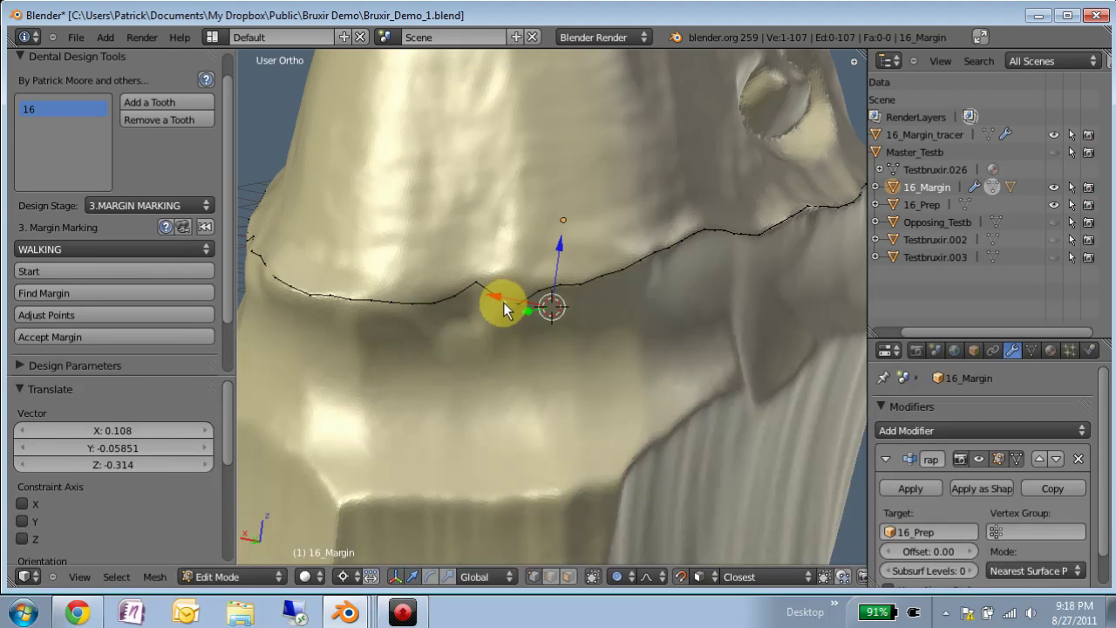
{"action": "key", "text": "g"}
{"action": "left_click", "coordinate": [516, 278]}
{"action": "right_click", "coordinate": [454, 295]}
{"action": "key", "text": "g"}
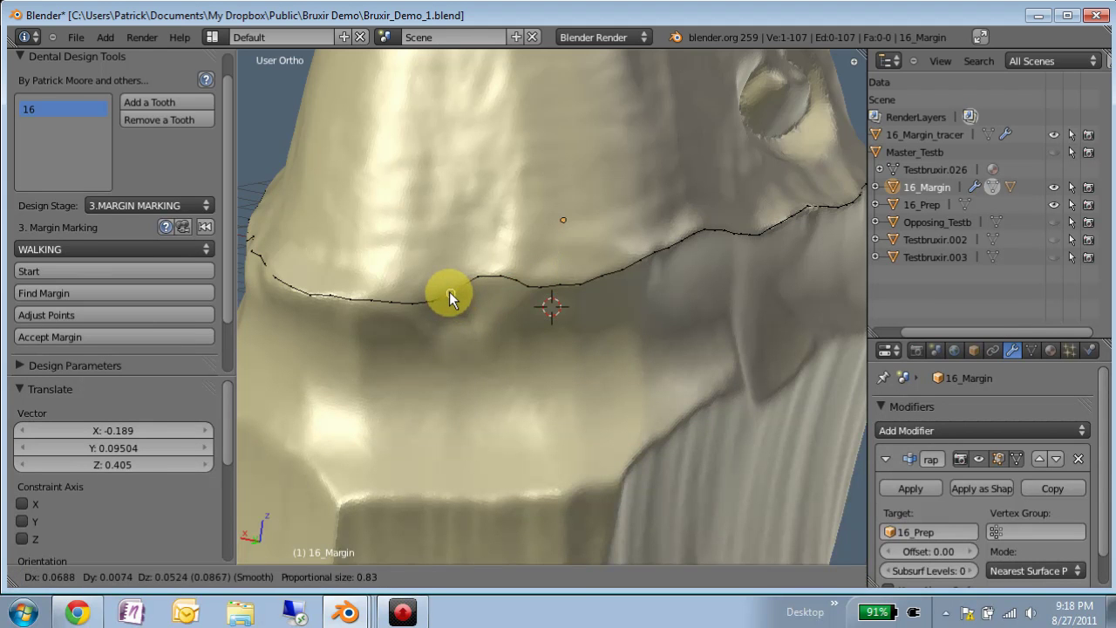
{"action": "left_click", "coordinate": [454, 294]}
On another side of the prep, raise the dipped margin point about 0.3 in Z onto the ridge and accept the margin.
{"action": "middle_click_drag", "start_coordinate": [624, 358], "coordinate": [622, 407]}
{"action": "middle_click_drag", "start_coordinate": [679, 315], "coordinate": [691, 289]}
{"action": "scroll", "coordinate": [691, 289], "scroll_direction": "up", "scroll_amount": 2}
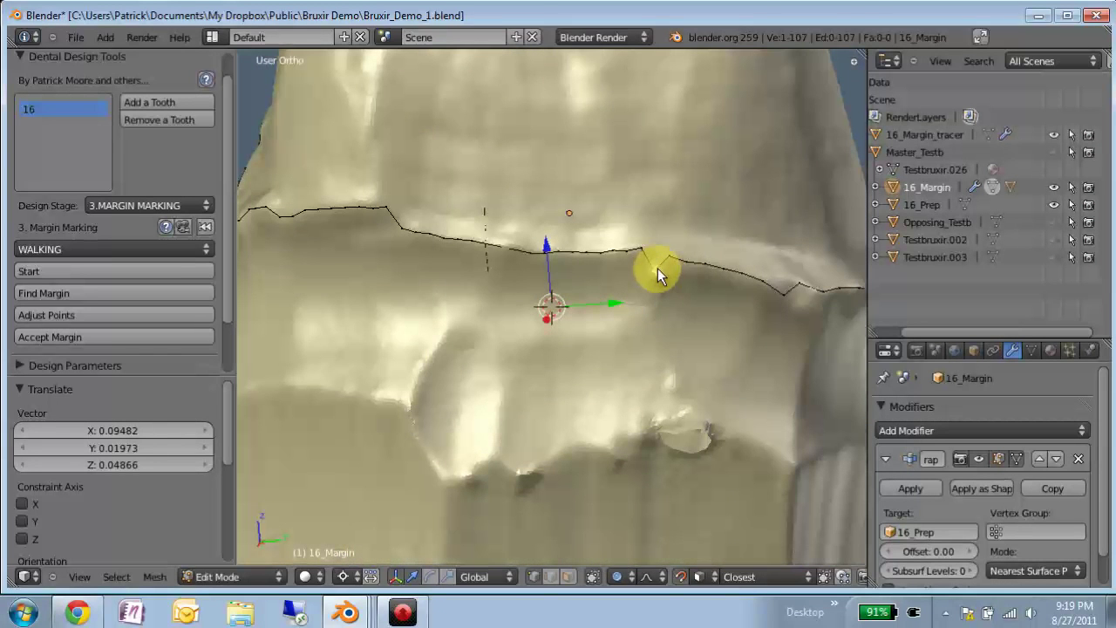
{"action": "key", "text": "g"}
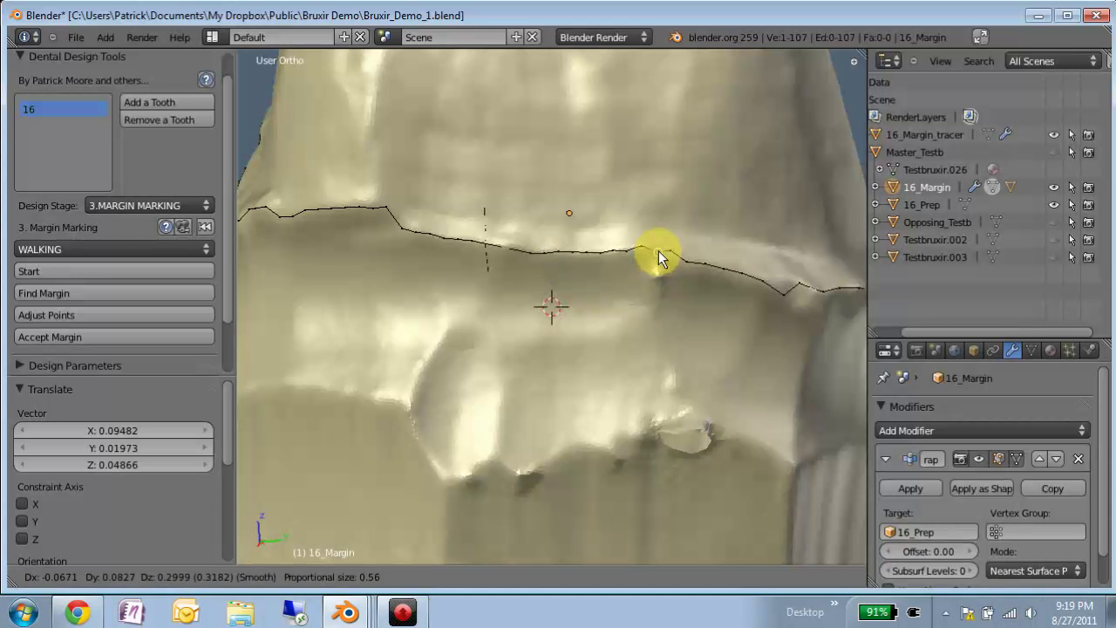
{"action": "left_click", "coordinate": [658, 251]}
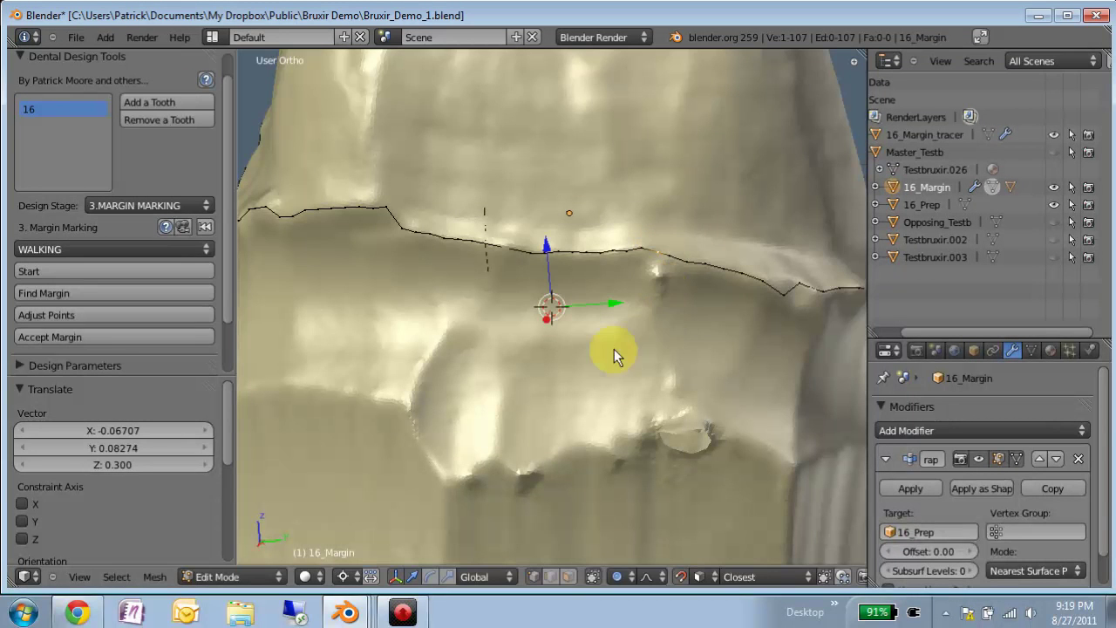
{"action": "middle_click_drag", "start_coordinate": [505, 335], "coordinate": [623, 389]}
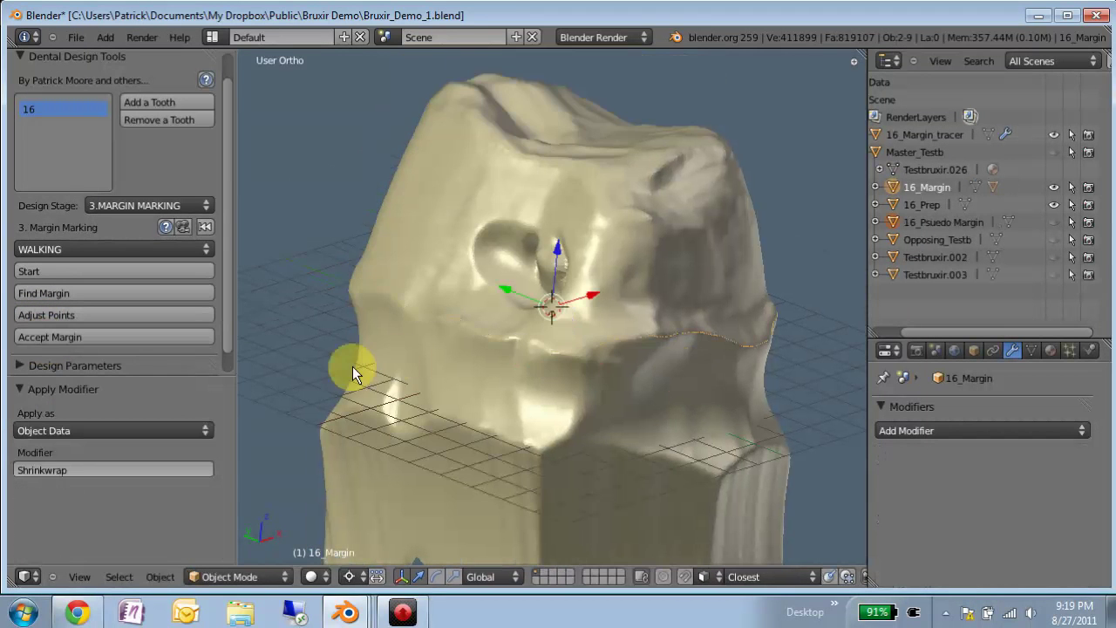
Run the Min Thickness operation to generate the minimum-thickness shell over the prep of tooth 16 and inspect it from the front and above.
{"action": "middle_click_drag", "start_coordinate": [610, 326], "coordinate": [550, 335]}
{"action": "key", "text": "space"}
{"action": "type", "text": "min"}
{"action": "key", "text": "Return"}
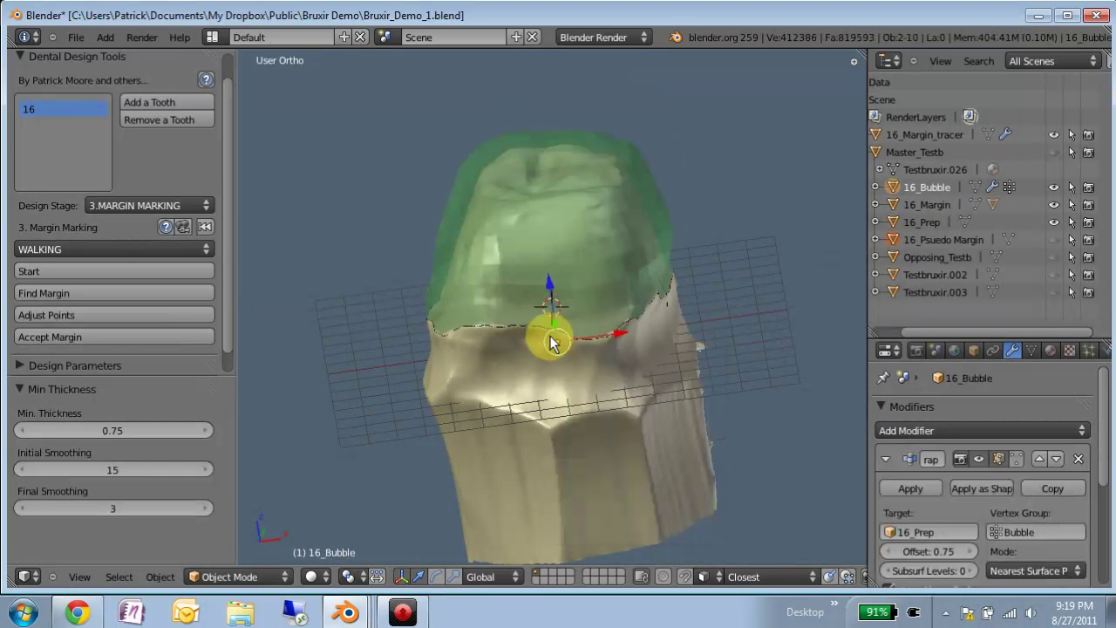
{"action": "middle_click_drag", "start_coordinate": [585, 341], "coordinate": [624, 430]}
{"action": "scroll", "coordinate": [626, 430], "scroll_direction": "up", "scroll_amount": 2}
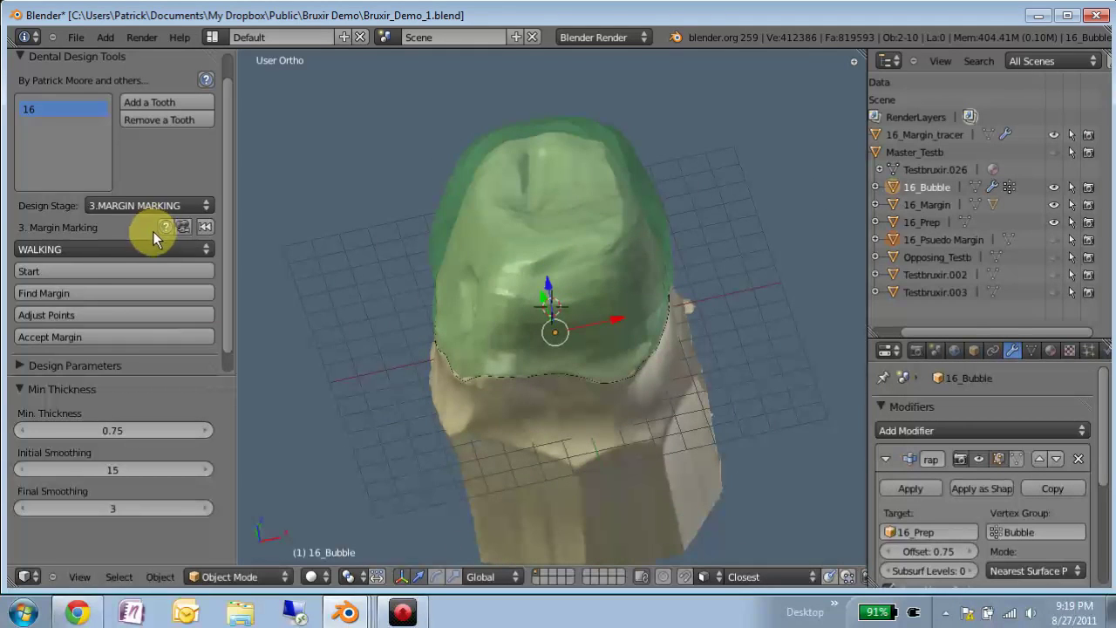